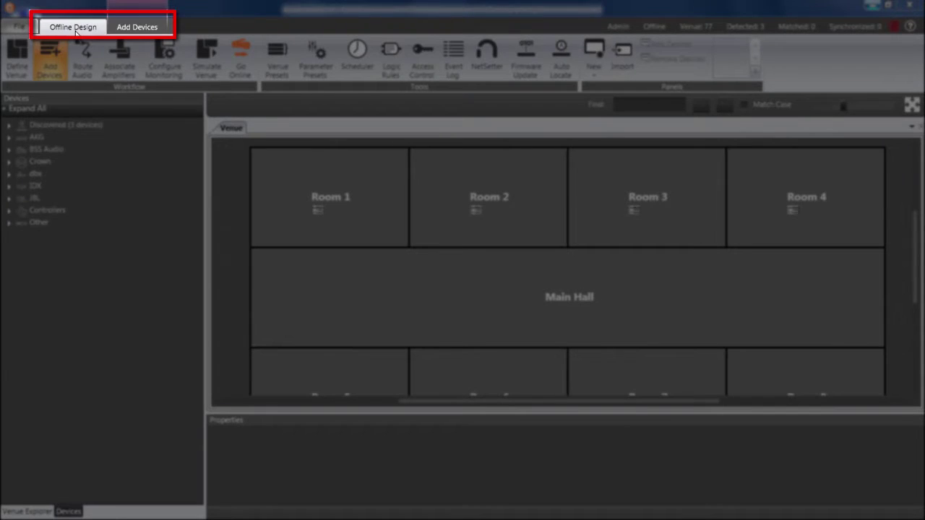
Step: Collapse the ribbon from the Offline Design tab, then peek at the design workflow tools
double_click(75, 29)
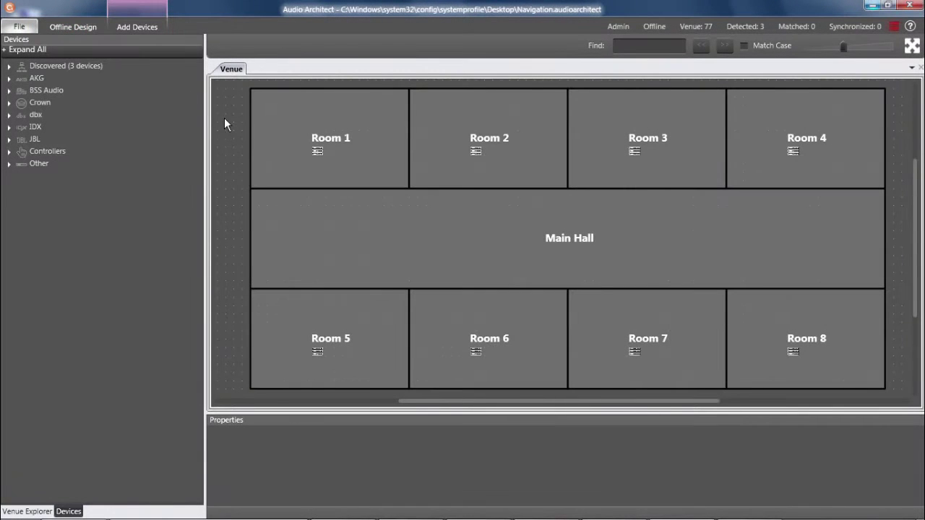
mouse_move(228, 125)
left_mouse_down()
mouse_move(463, 134)
mouse_move(795, 247)
mouse_move(661, 317)
mouse_move(341, 235)
mouse_move(240, 132)
left_mouse_up()
left_click(80, 29)
left_click(228, 161)
Step: Peek at the device editing options, then re-pin the ribbon expanded on Add Devices
left_click(150, 28)
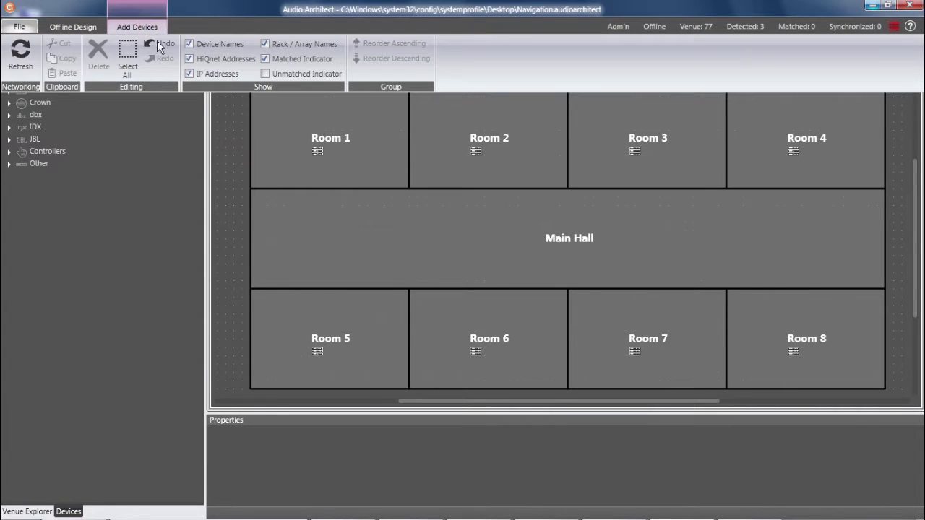
left_click(233, 171)
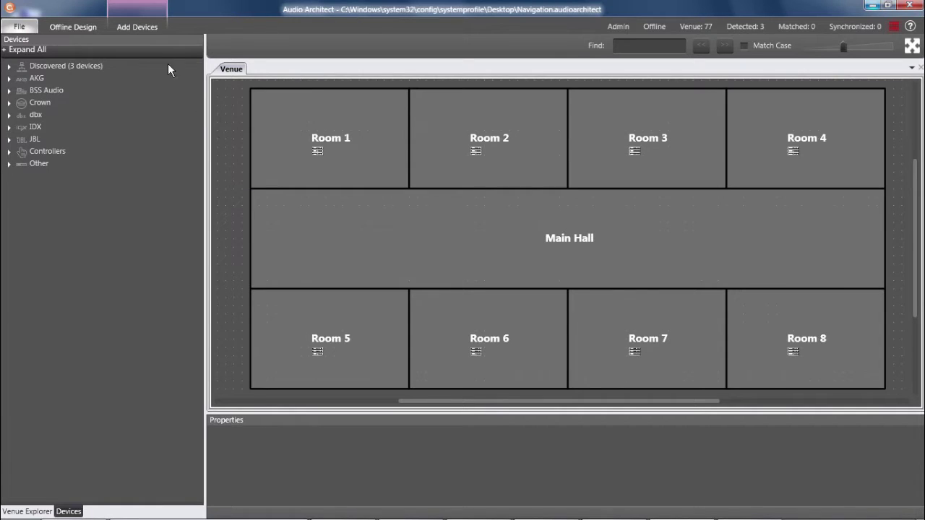
left_click(145, 26)
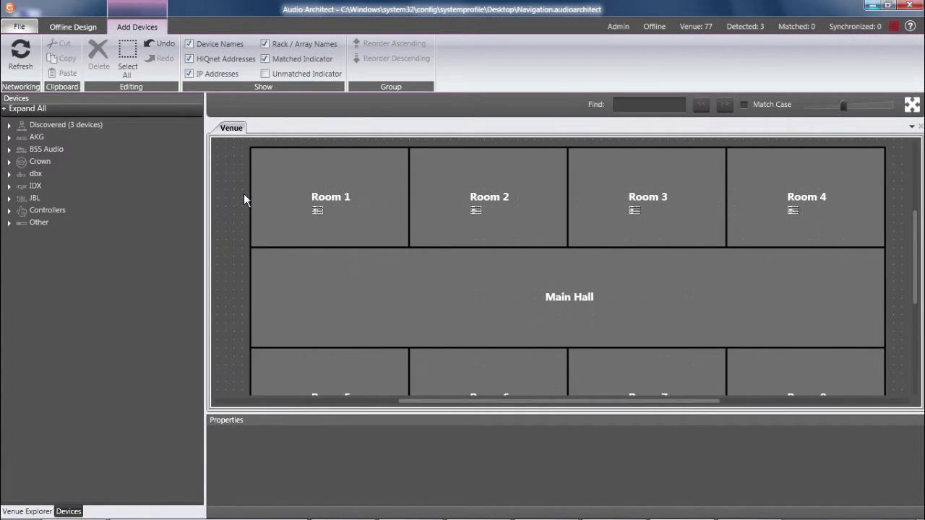
Step: Start a blank Word document from the desktop, collapse its ribbon, and type 'Cool :)'
left_click(876, 7)
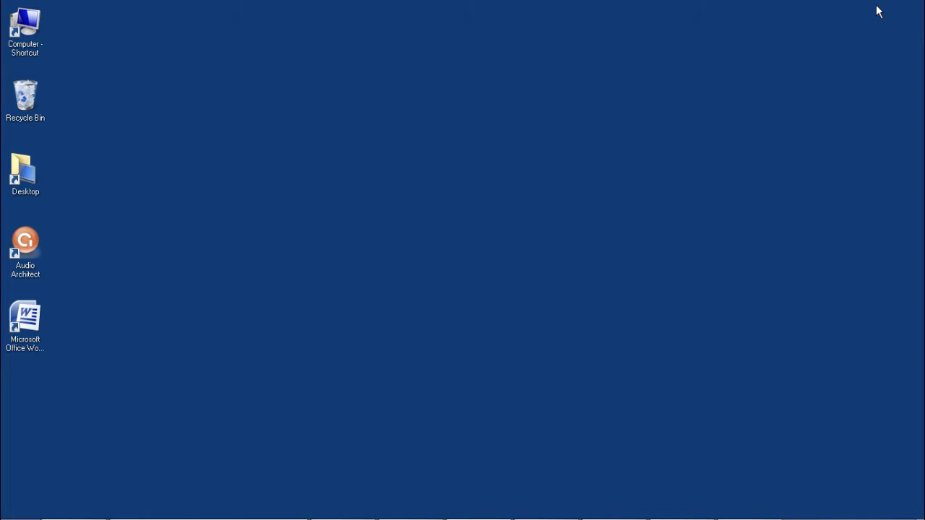
double_click(15, 334)
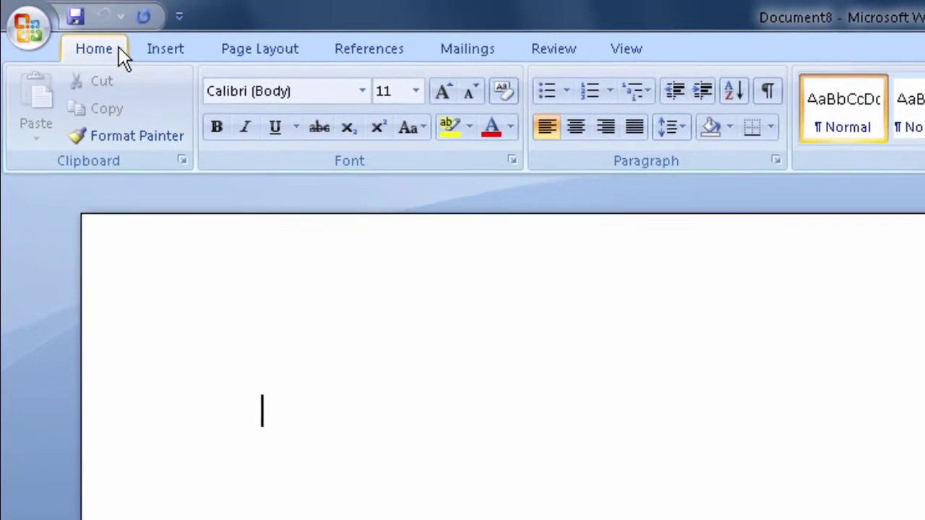
double_click(86, 35)
type("Coo")
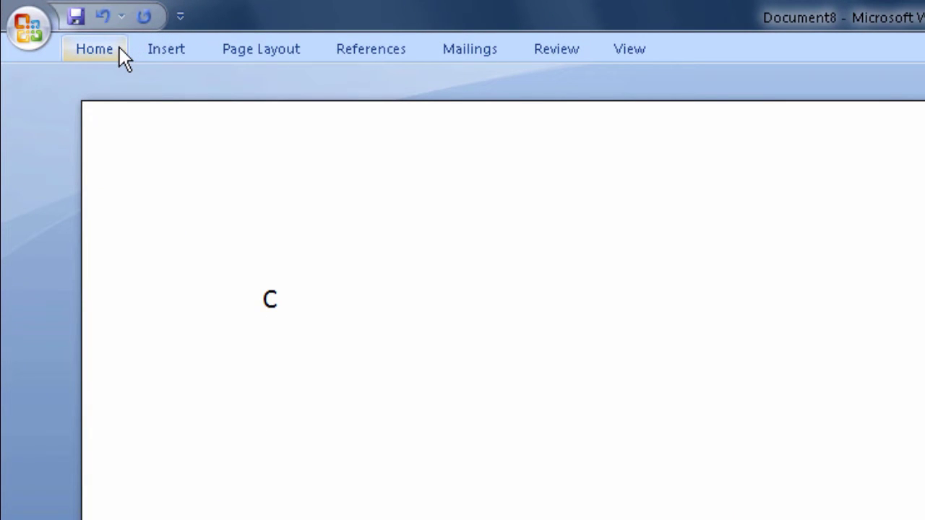
type("l :)")
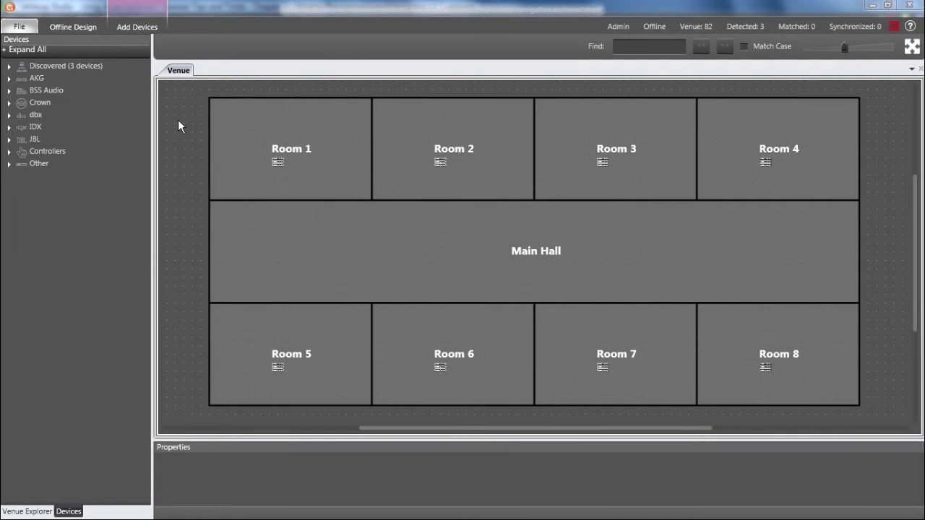
Step: Open Room 3 from the venue, then open Rack 1's BLU-100-3 Audio schematic
left_click_drag(178, 120, 192, 114)
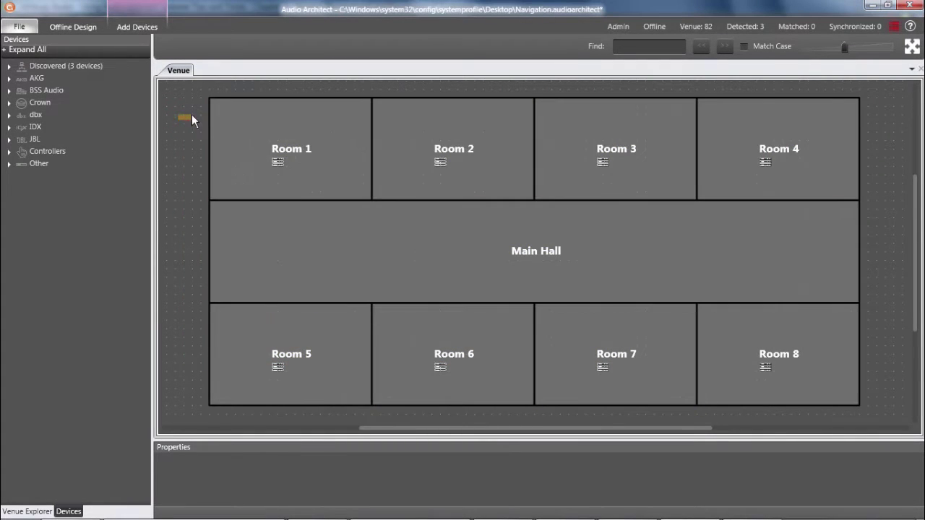
double_click(629, 117)
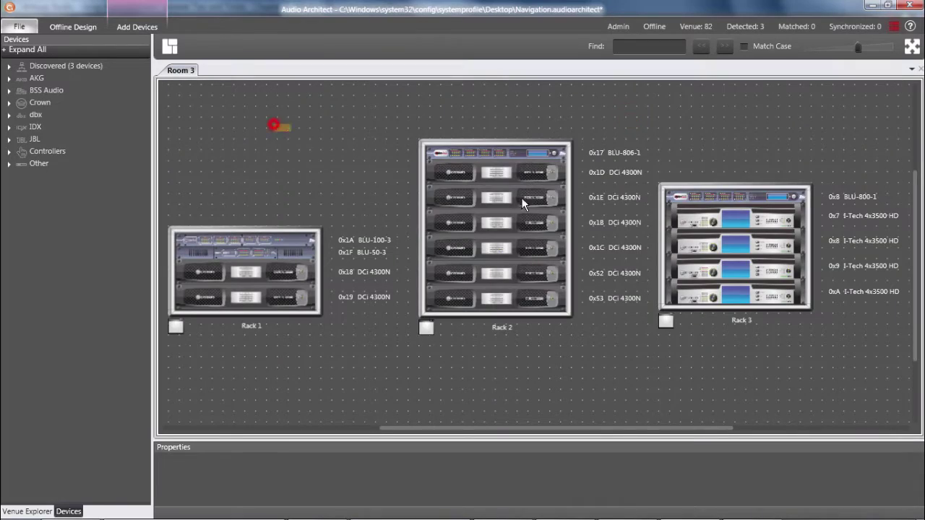
left_click_drag(523, 204, 321, 137)
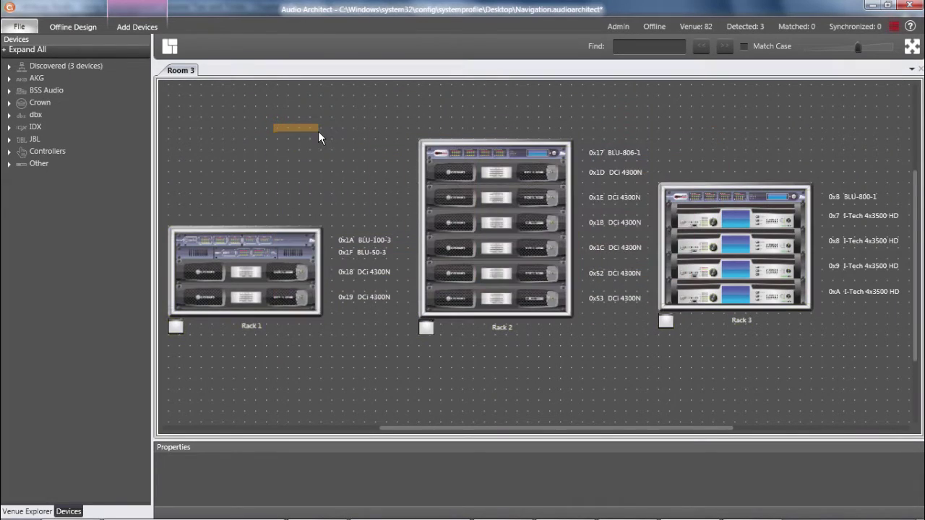
double_click(279, 235)
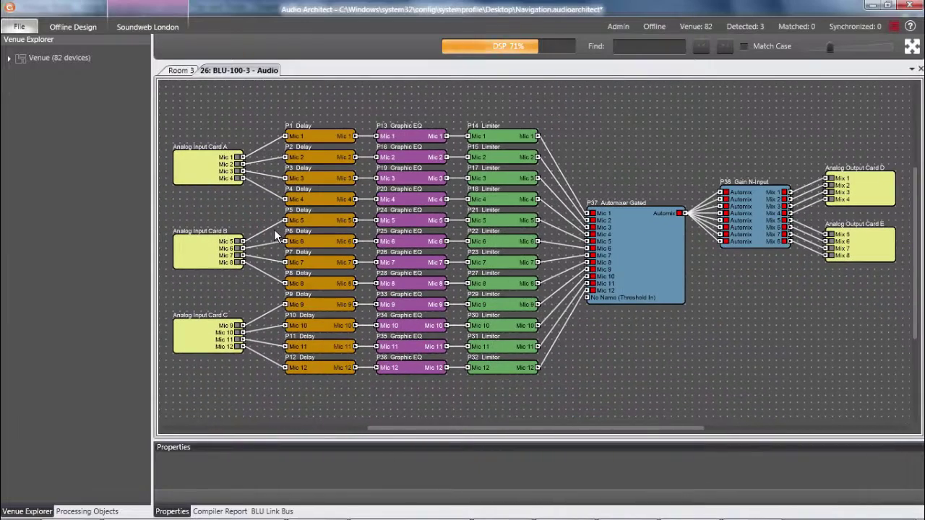
Step: Ctrl-scroll in and out, ending close on P37 Automixer Gated and P38 Gain N-Input
mouse_move(206, 103)
left_mouse_down()
mouse_move(405, 150)
mouse_move(779, 208)
mouse_move(408, 336)
mouse_move(269, 149)
mouse_move(223, 103)
left_mouse_up()
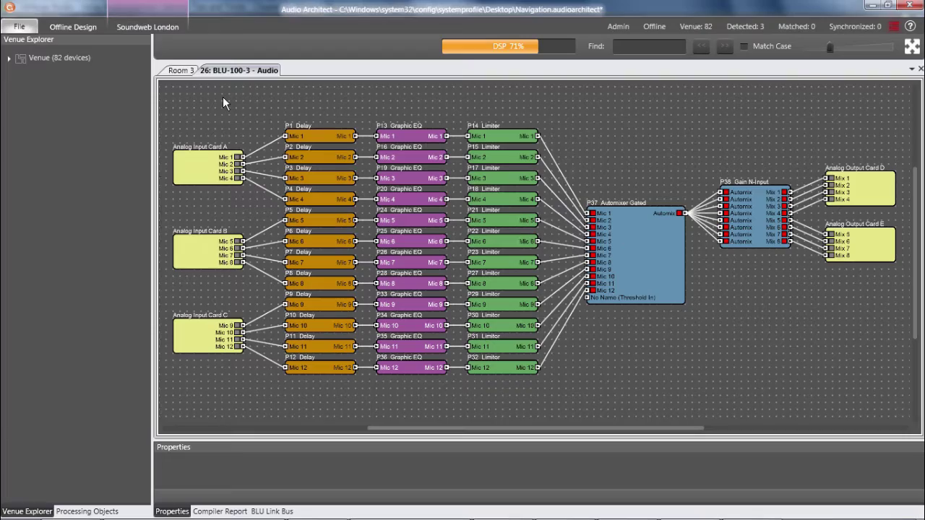
scroll(313, 137, "up", 5)
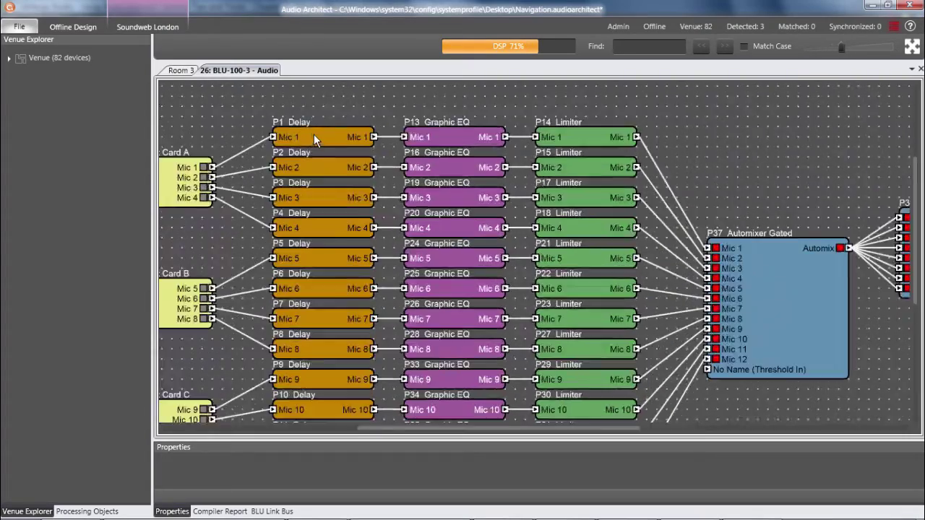
scroll(314, 137, "down", 5)
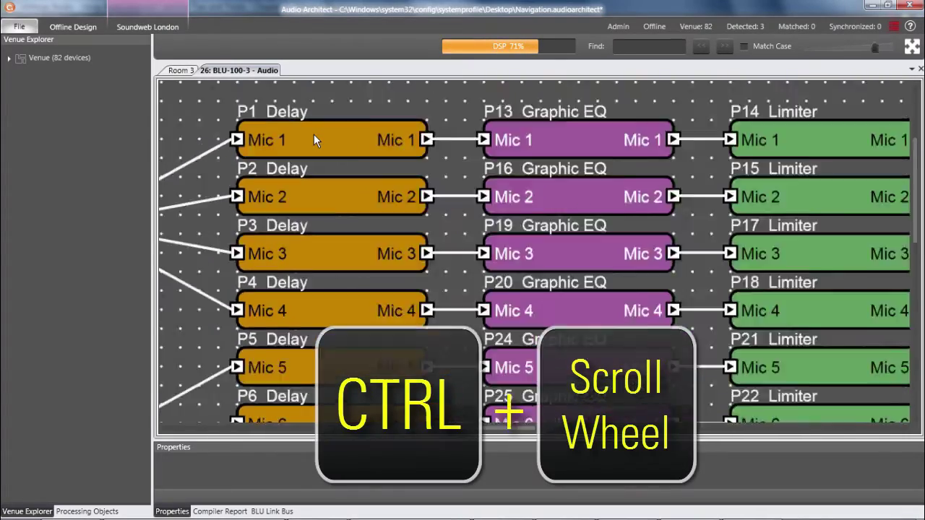
scroll(314, 135, "up", 3)
scroll(314, 134, "down", 2)
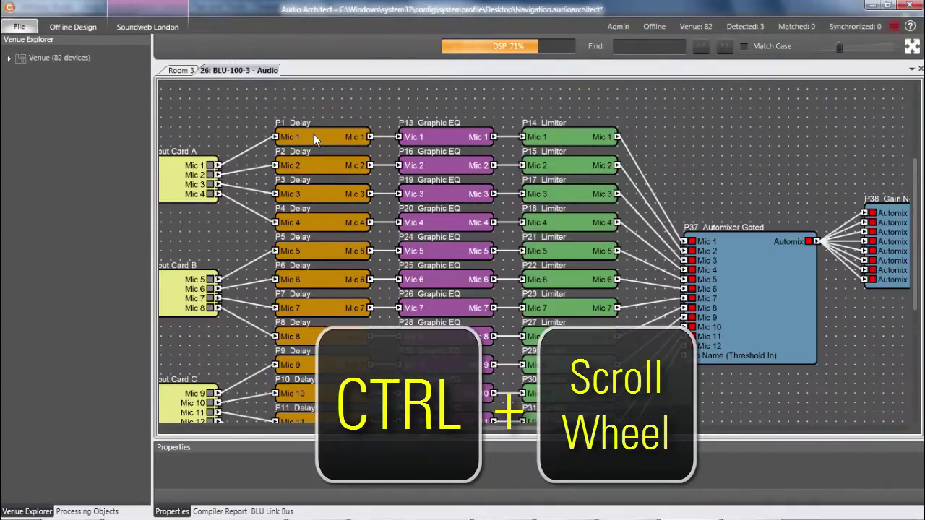
scroll(510, 388, "up", 4)
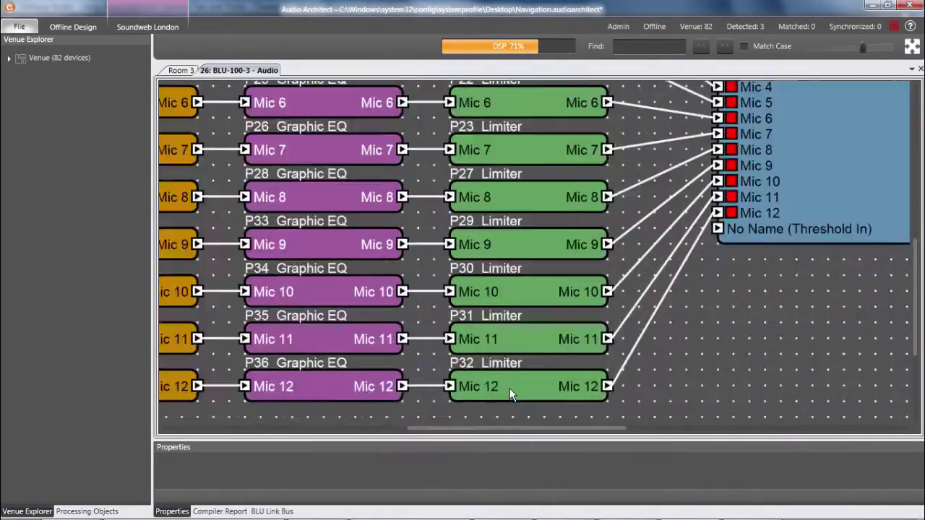
scroll(509, 388, "down", 1)
scroll(509, 388, "down", 4)
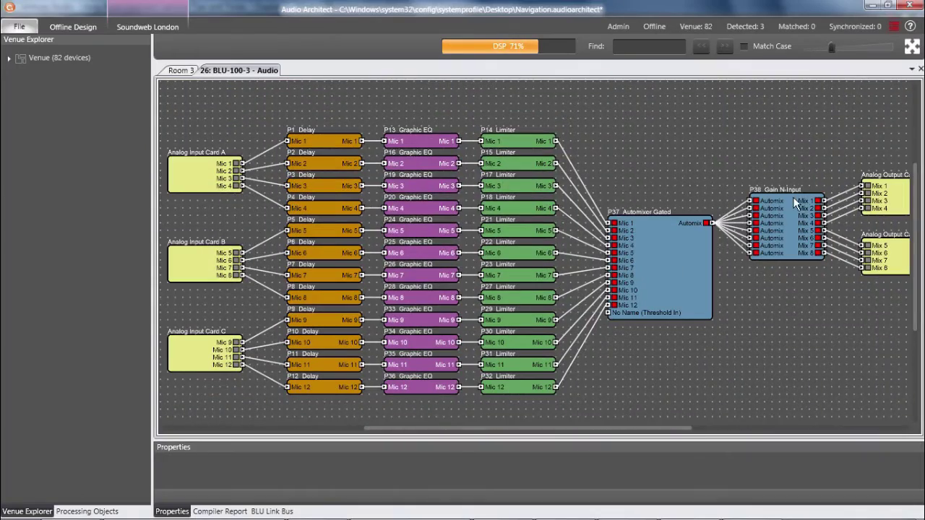
scroll(786, 183, "up", 4)
scroll(785, 183, "down", 3)
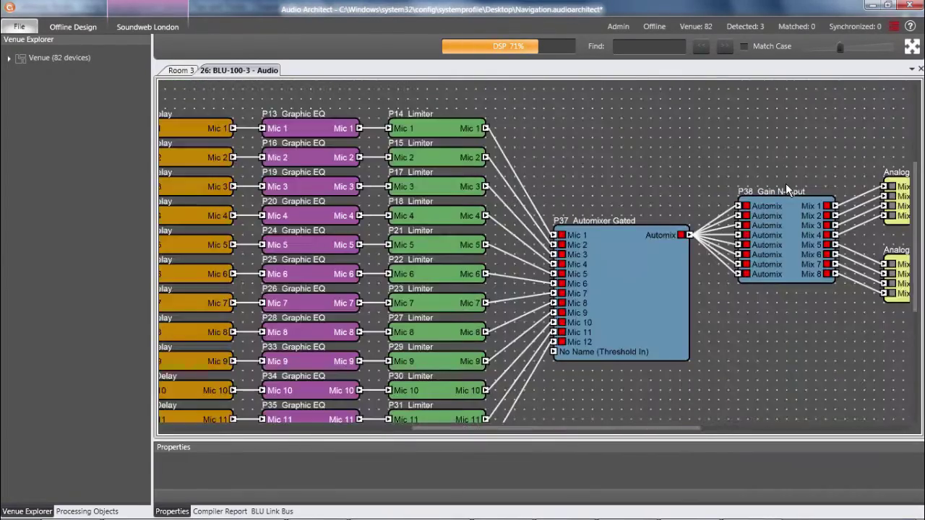
scroll(801, 189, "up", 5)
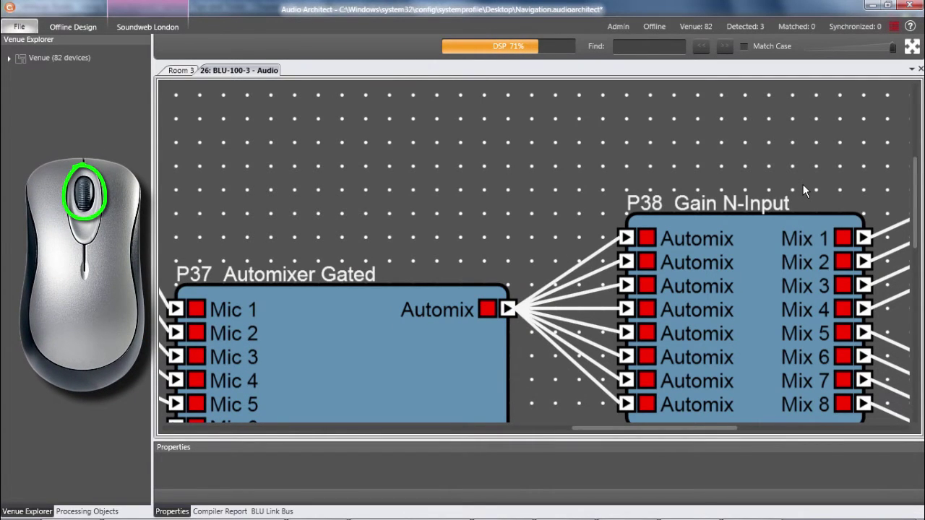
Step: Pan the schematic to bring the Analog Output cards into view
left_click_drag(803, 189, 604, 187)
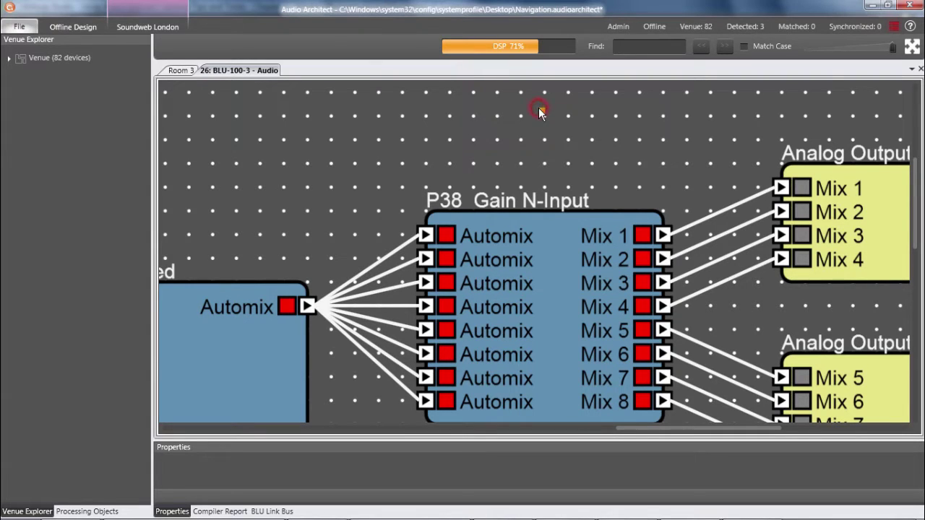
left_click_drag(539, 110, 558, 133)
scroll(557, 158, "down", 5)
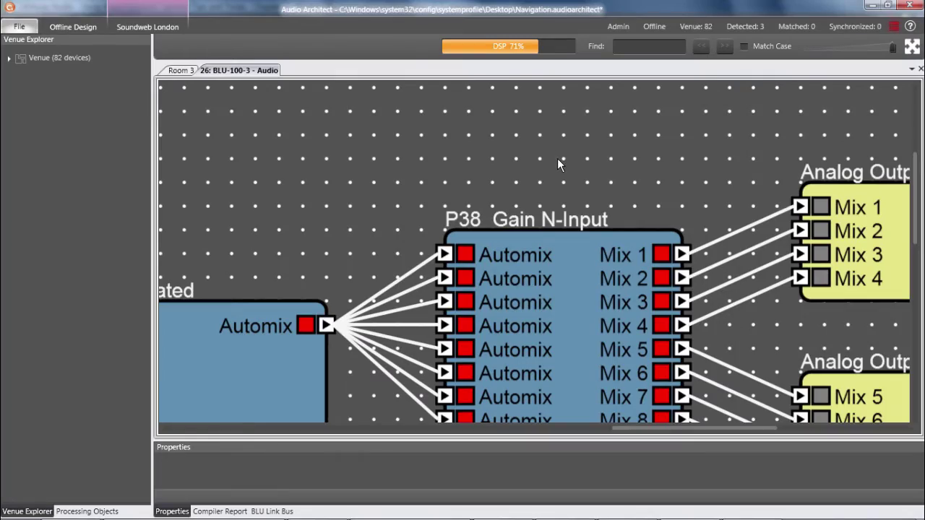
scroll(558, 158, "up", 5)
scroll(557, 159, "down", 4)
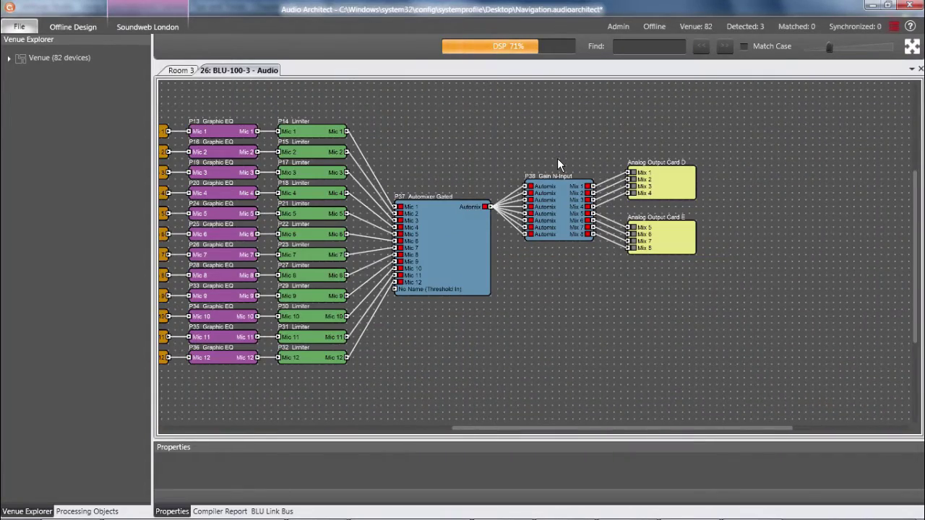
scroll(750, 178, "down", 3)
scroll(682, 133, "up", 3)
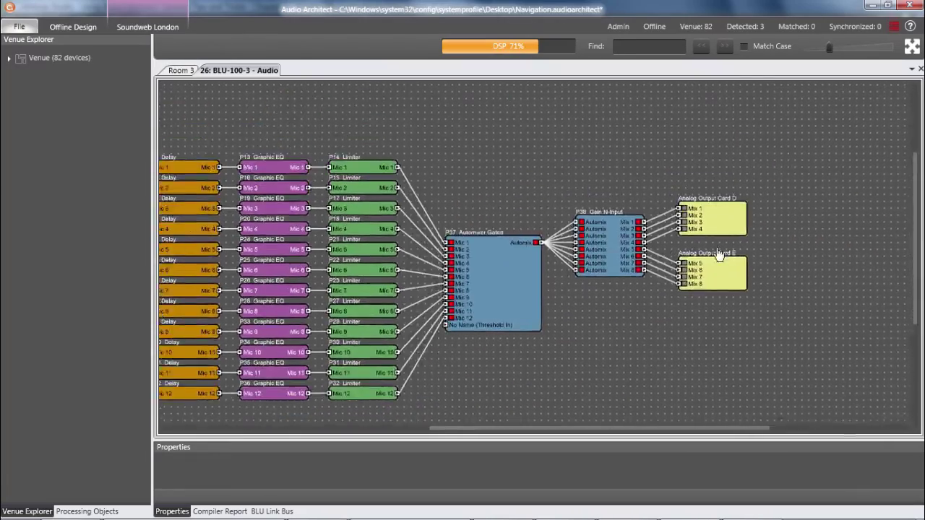
Step: Scroll-zoom until Delay, Graphic EQ, Limiter, Automixer, Gain and output cards all fit
scroll(683, 132, "down", 3)
scroll(682, 204, "up", 3)
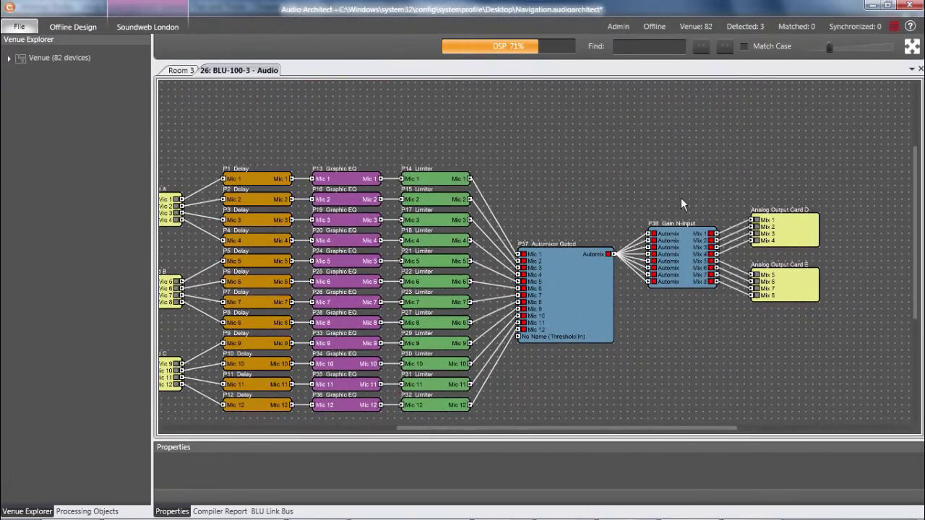
scroll(680, 194, "down", 3)
scroll(295, 197, "up", 3)
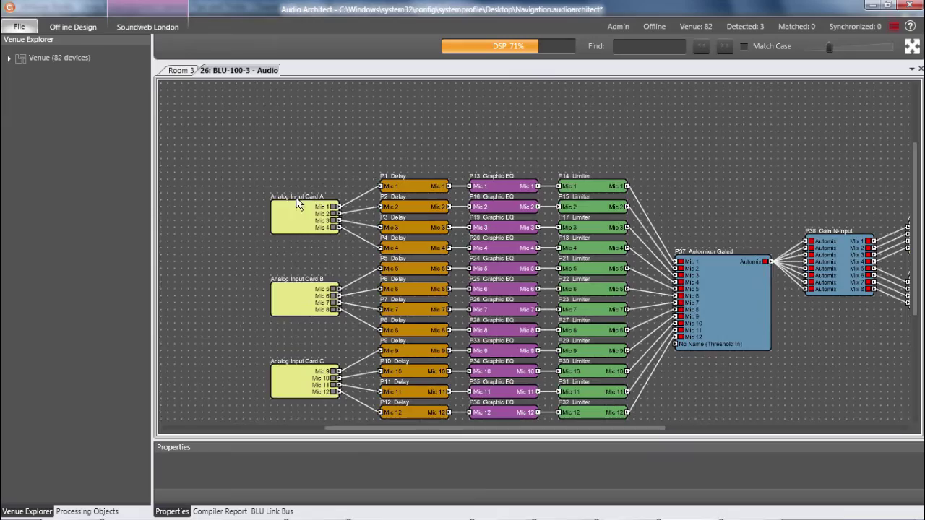
scroll(279, 186, "up", 3)
scroll(275, 185, "down", 5)
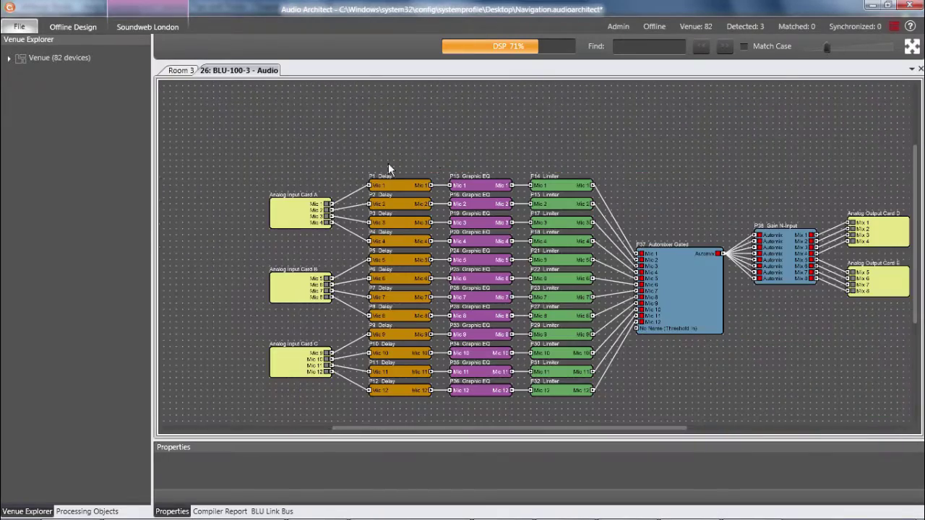
scroll(303, 165, "up", 1)
scroll(303, 164, "down", 2)
scroll(650, 238, "up", 2)
scroll(700, 232, "up", 4)
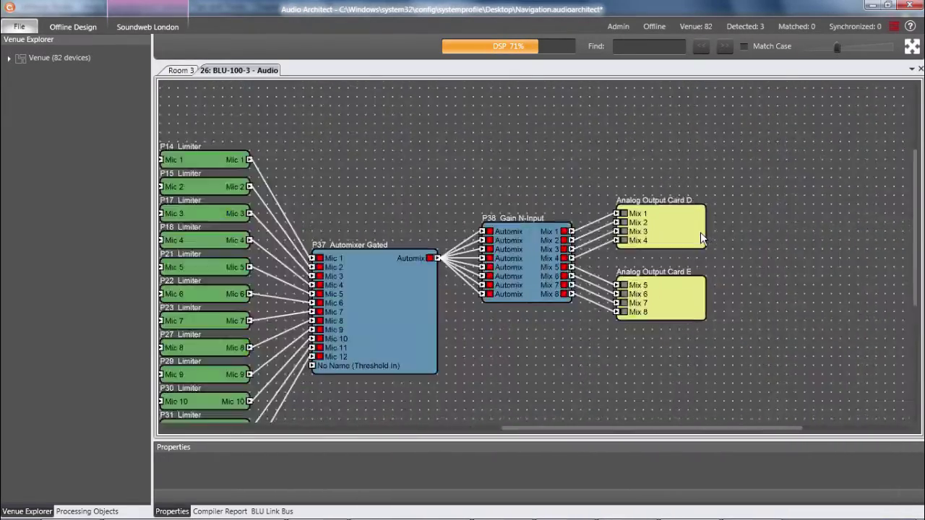
scroll(698, 244, "down", 4)
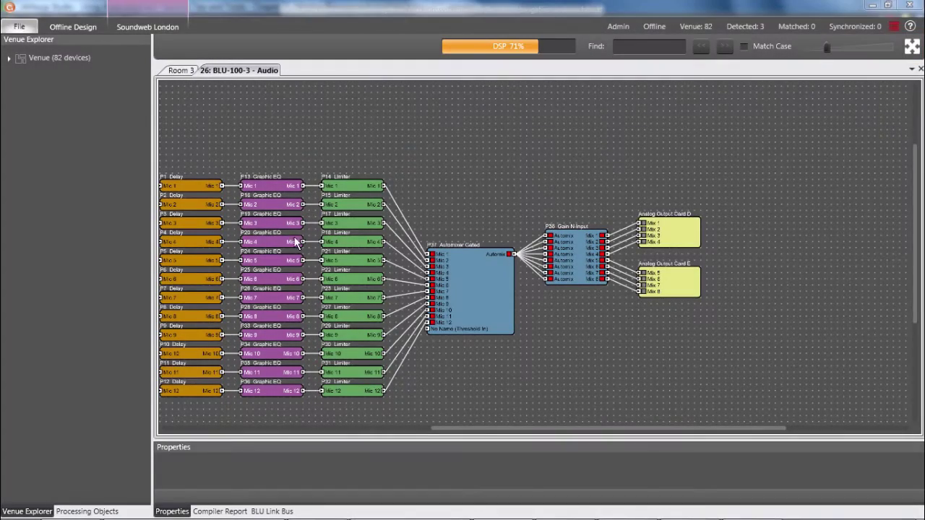
Step: Fit to Zoom on the selected P20 Graphic EQ block
left_click(285, 244)
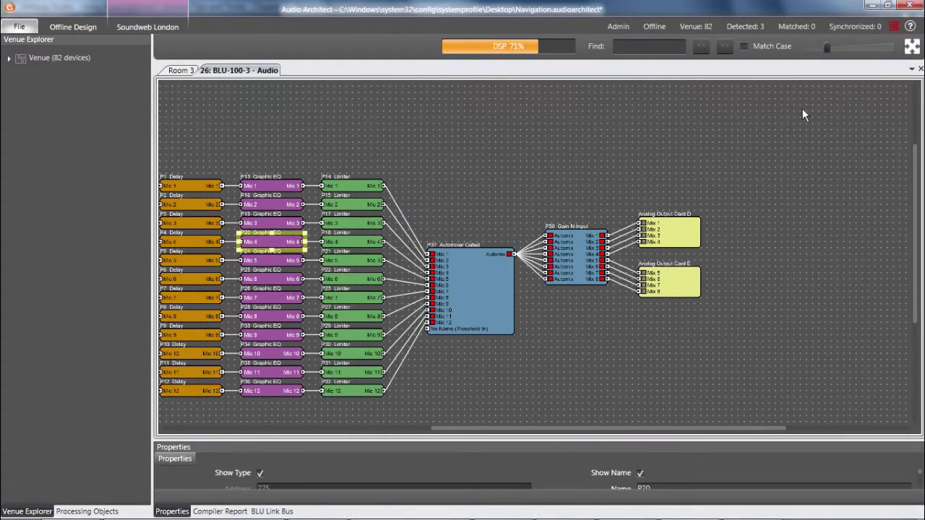
left_click(912, 52)
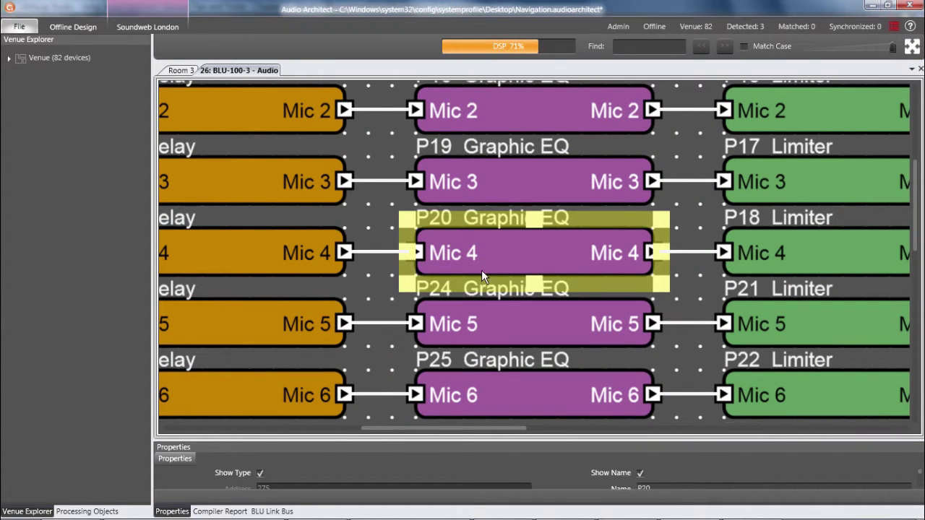
scroll(481, 269, "down", 5)
Step: Frame the first five Delay, EQ and Limiter rows, then deselect and fit the whole design
left_click_drag(311, 141, 703, 319)
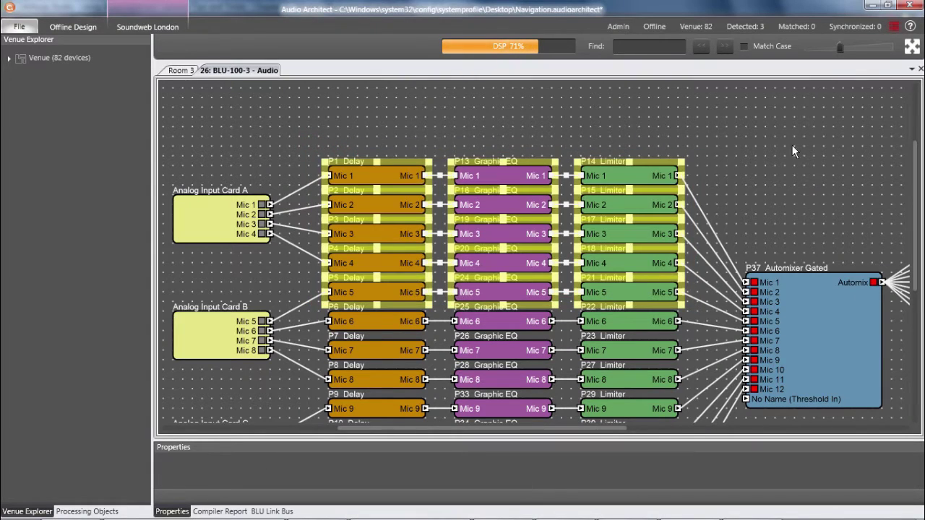
left_click(912, 49)
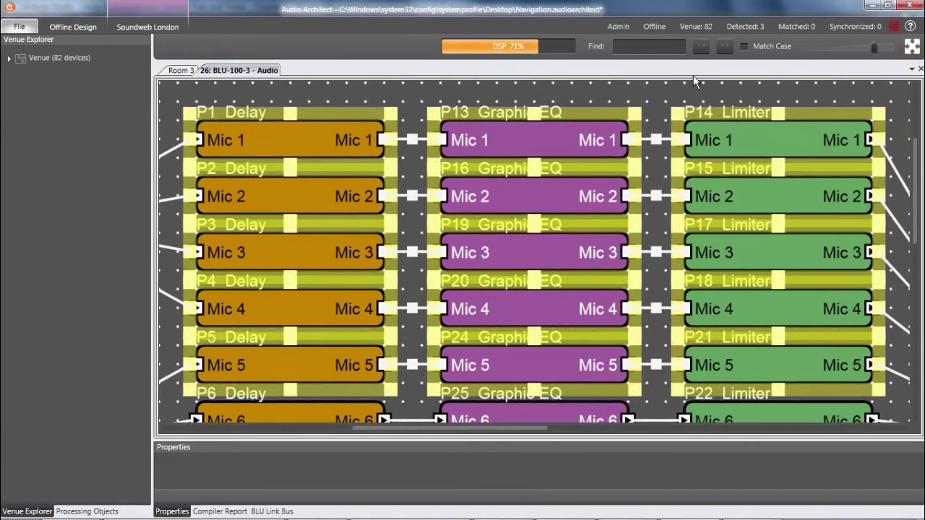
left_click(575, 93)
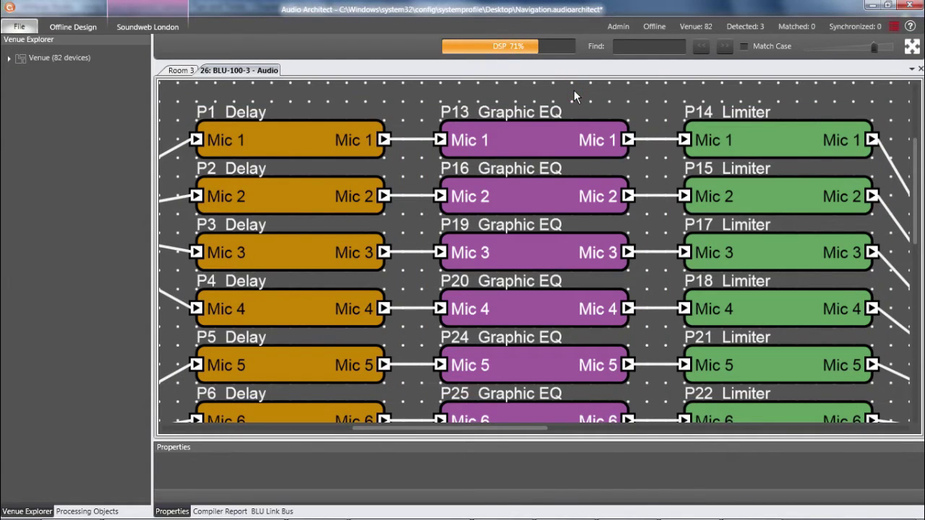
left_click(912, 49)
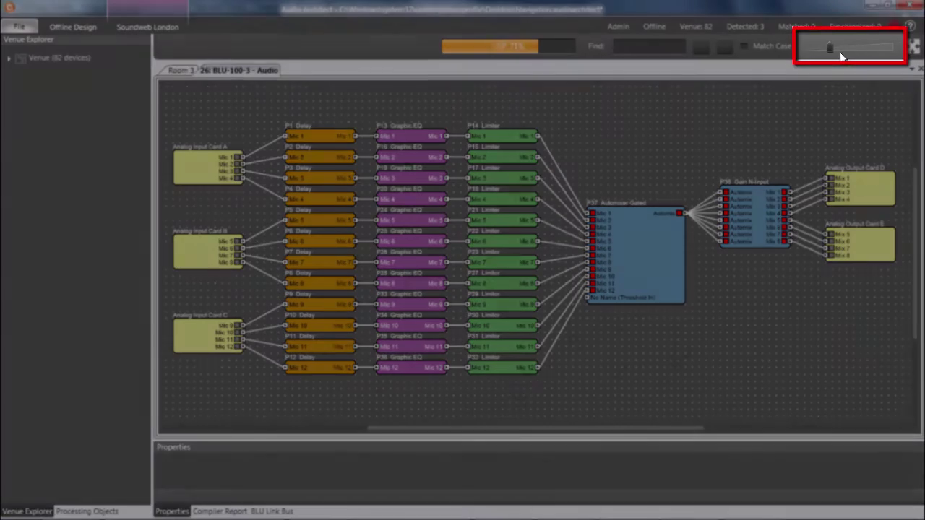
Step: Zoom far in with the slider and pan to P38 Gain N-Input and the analog output cards
mouse_move(830, 49)
left_mouse_down()
mouse_move(896, 49)
mouse_move(816, 48)
left_mouse_up()
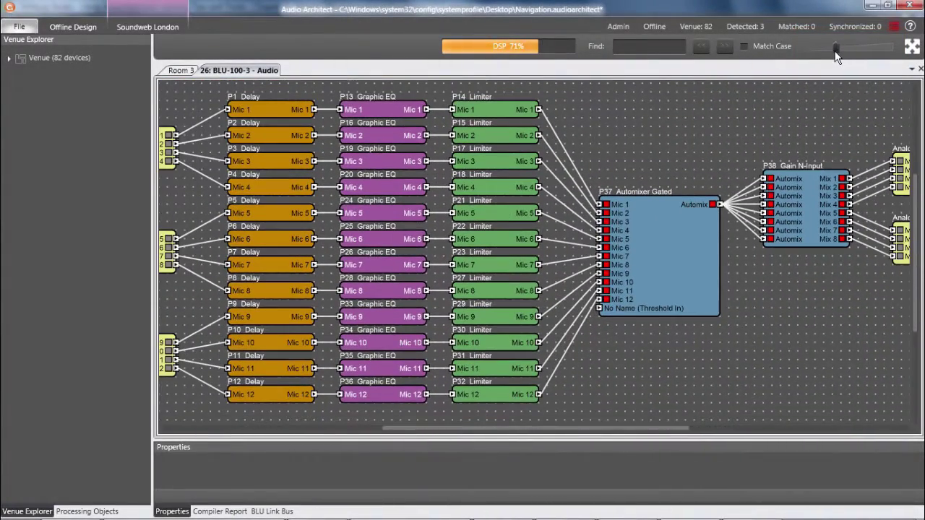
scroll(237, 160, "up", 3)
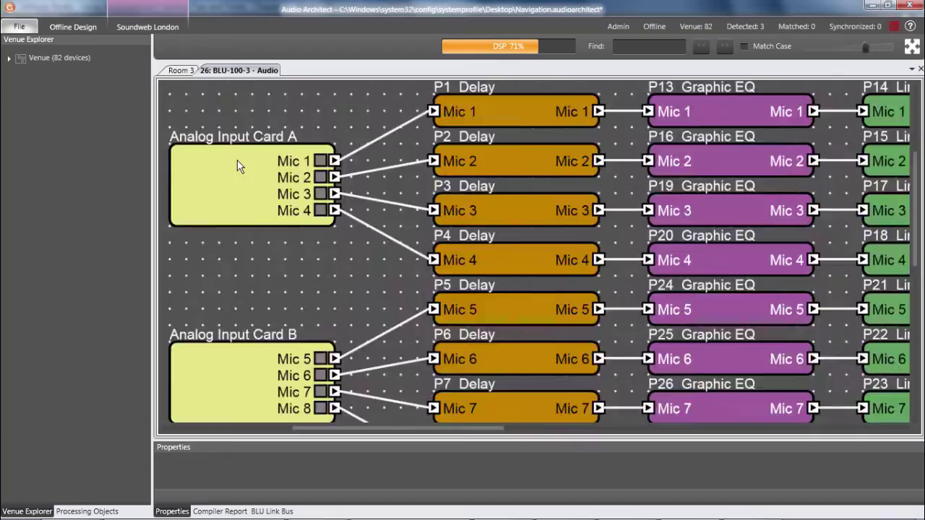
scroll(250, 364, "down", 2)
scroll(284, 359, "up", 1)
left_click_drag(738, 201, 563, 227)
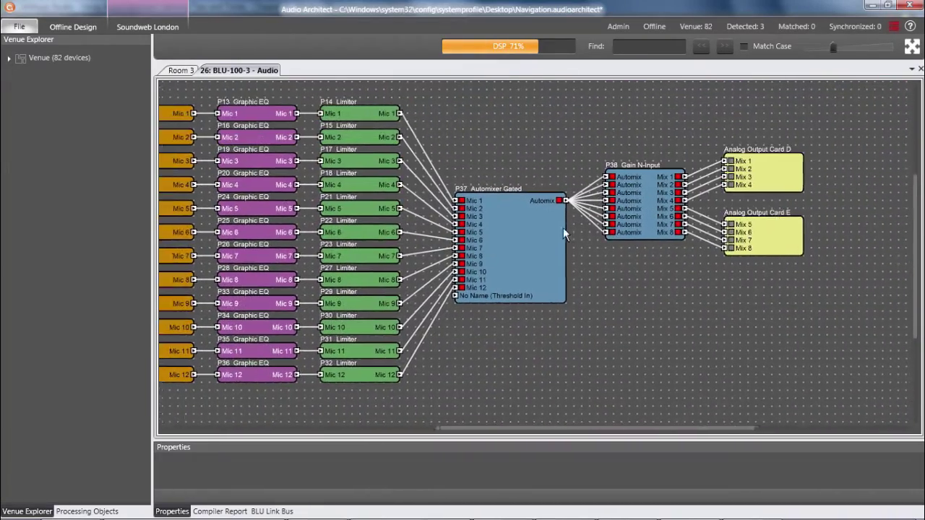
scroll(787, 180, "up", 3)
scroll(787, 176, "down", 3)
scroll(684, 189, "up", 5)
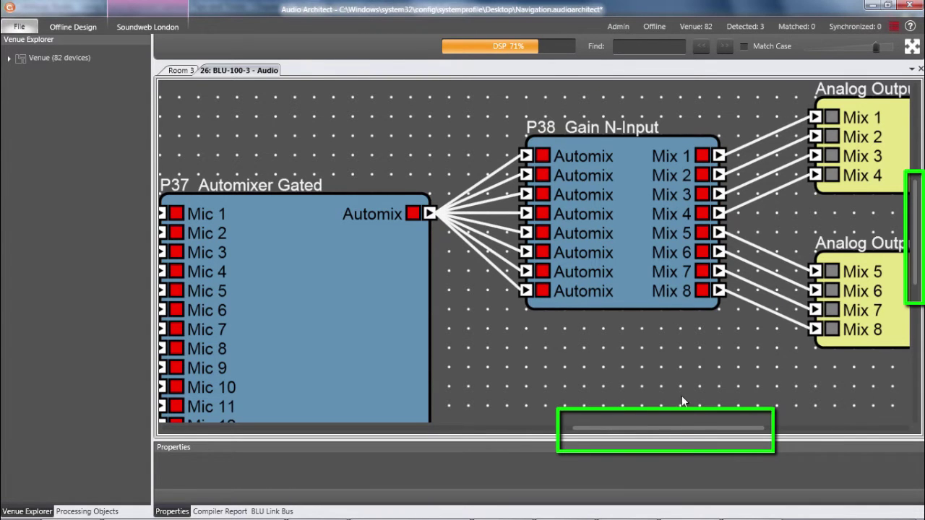
Step: Pan the zoomed schematic using the scrollbars and the vertical scroll wheel
left_click_drag(675, 432, 654, 432)
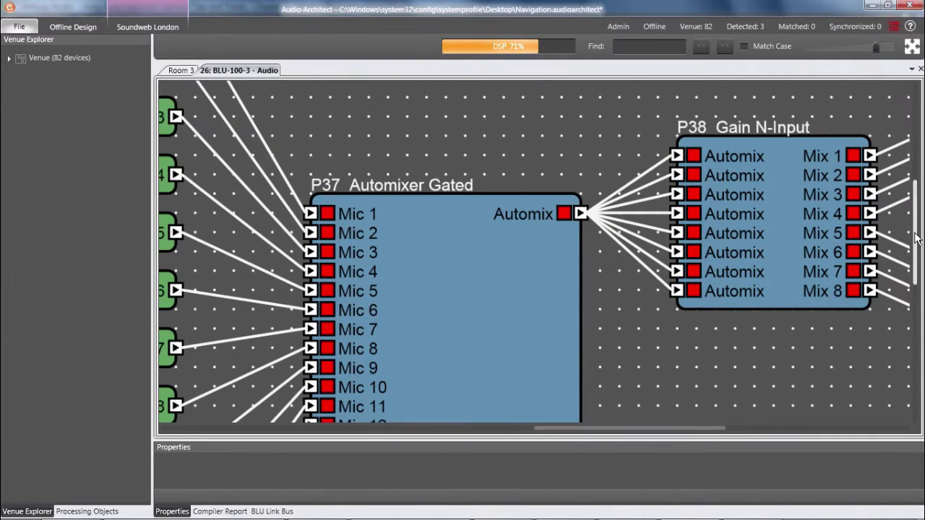
mouse_move(913, 233)
left_mouse_down()
mouse_move(914, 331)
mouse_move(914, 217)
mouse_move(914, 318)
mouse_move(914, 232)
mouse_move(915, 242)
left_mouse_up()
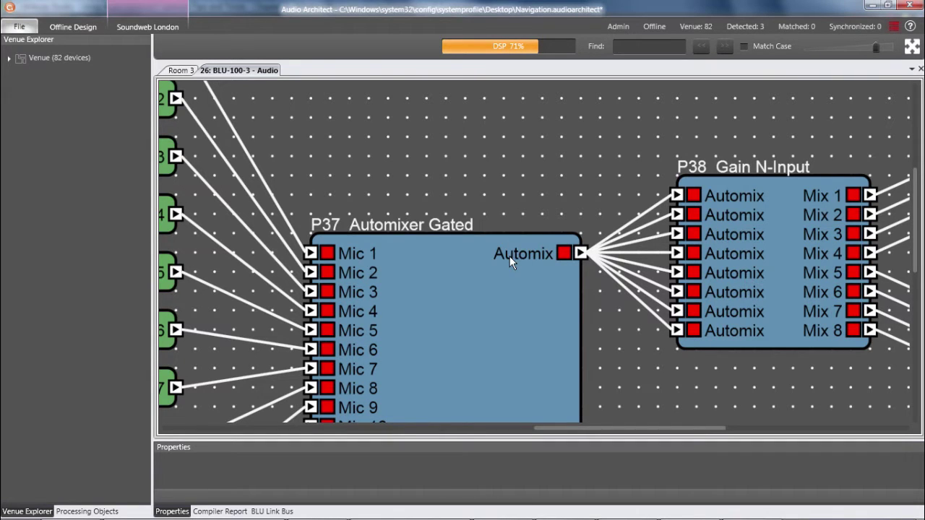
scroll(510, 260, "up", 5)
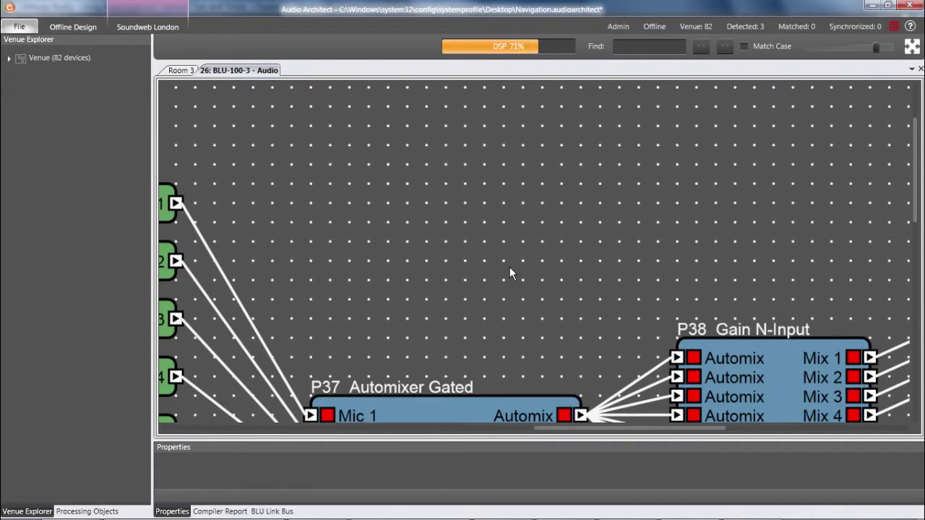
scroll(509, 274, "down", 10)
scroll(509, 274, "up", 5)
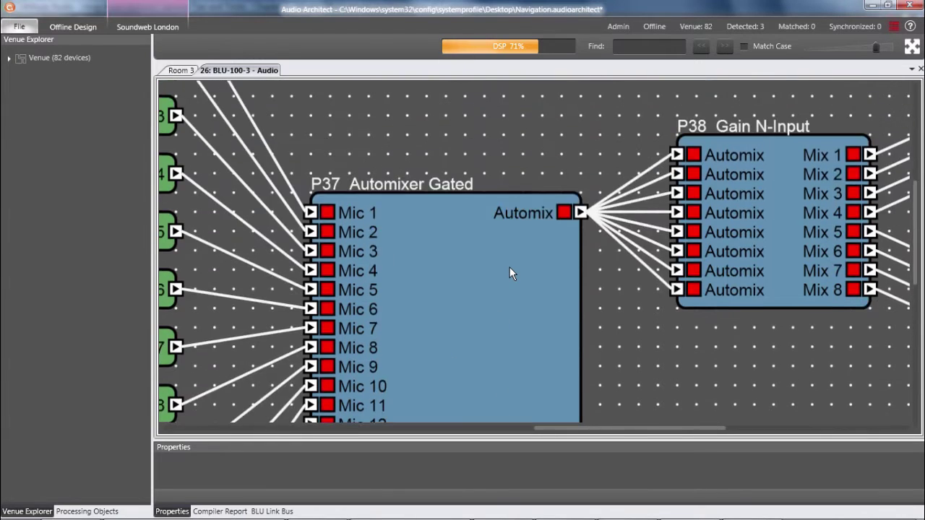
scroll(509, 273, "down", 4)
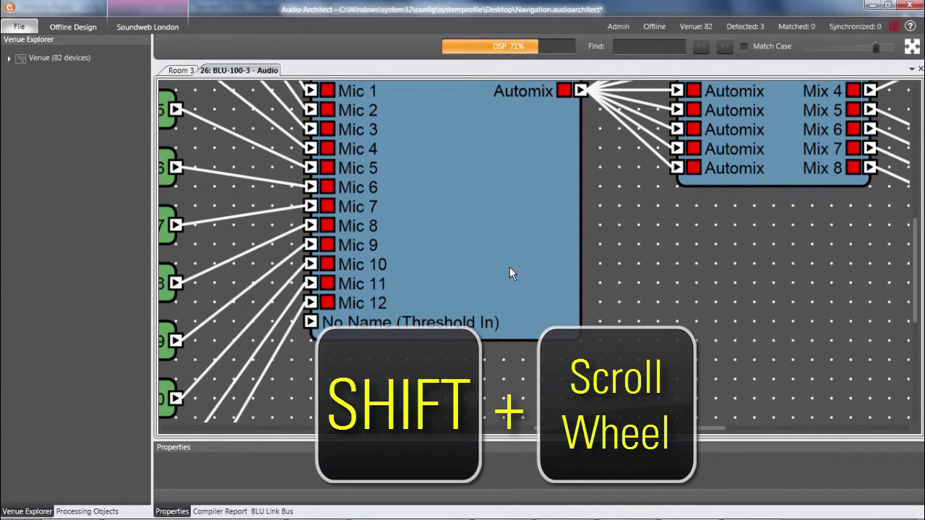
Step: Shift-scroll horizontally to centre on P37 Automixer Gated and its Limiter inputs
scroll(510, 273, "left", 6)
scroll(510, 273, "right", 4)
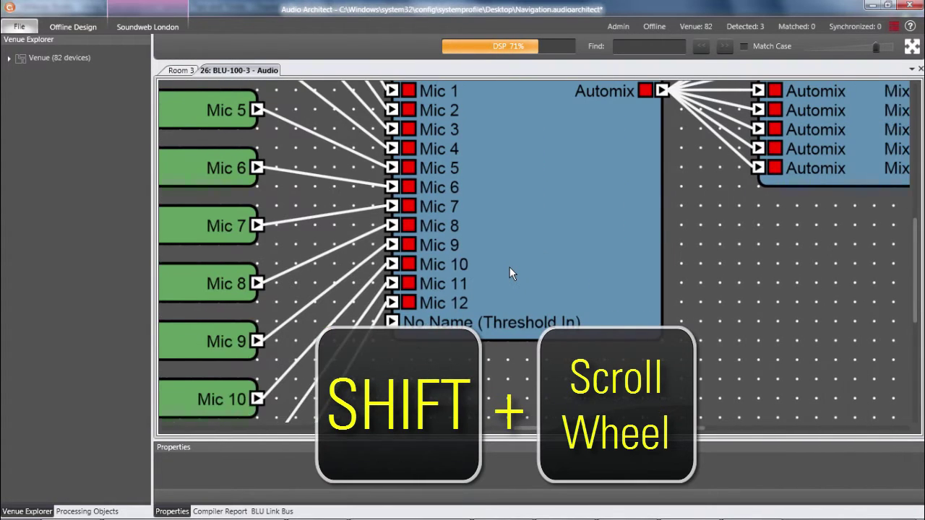
scroll(510, 273, "right", 2)
scroll(510, 273, "left", 6)
scroll(509, 273, "right", 8)
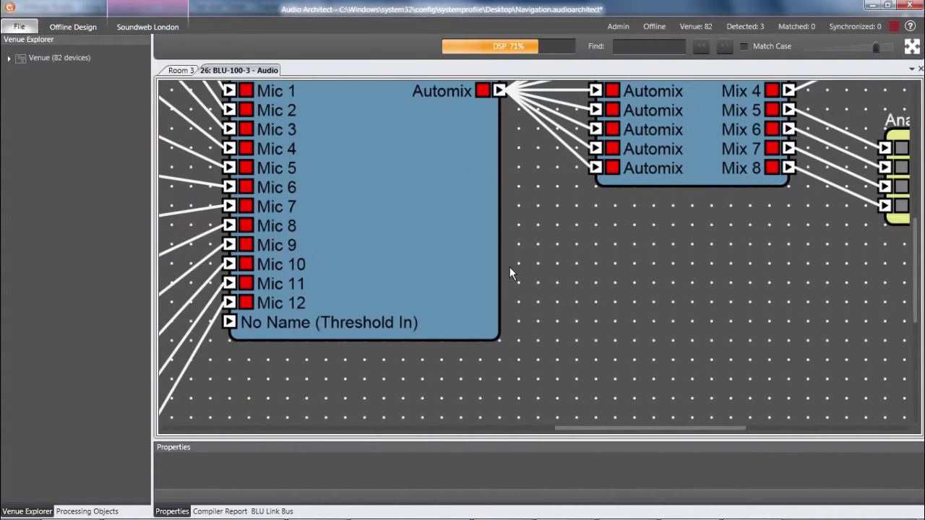
scroll(510, 273, "left", 6)
scroll(510, 273, "right", 4)
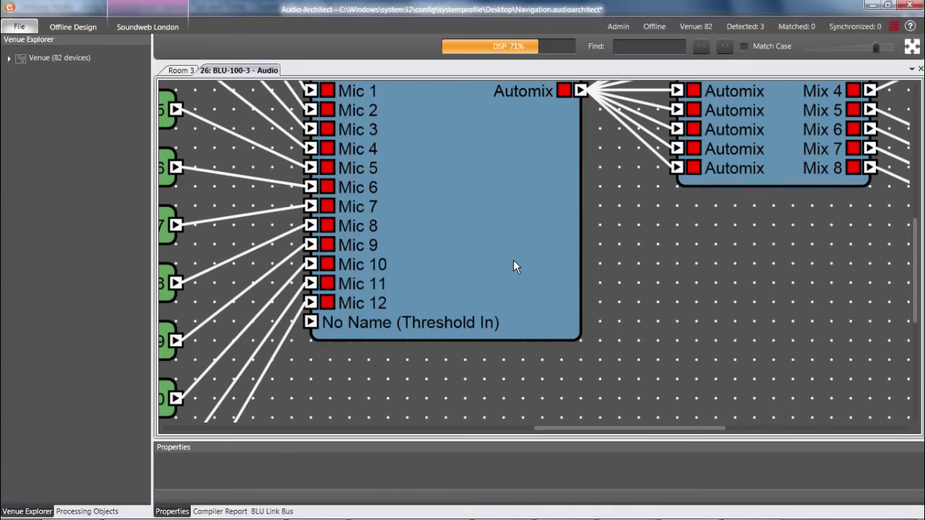
scroll(443, 215, "up", 2)
scroll(444, 215, "right", 3)
scroll(455, 299, "up", 3)
scroll(455, 299, "left", 5)
scroll(607, 318, "left", 2)
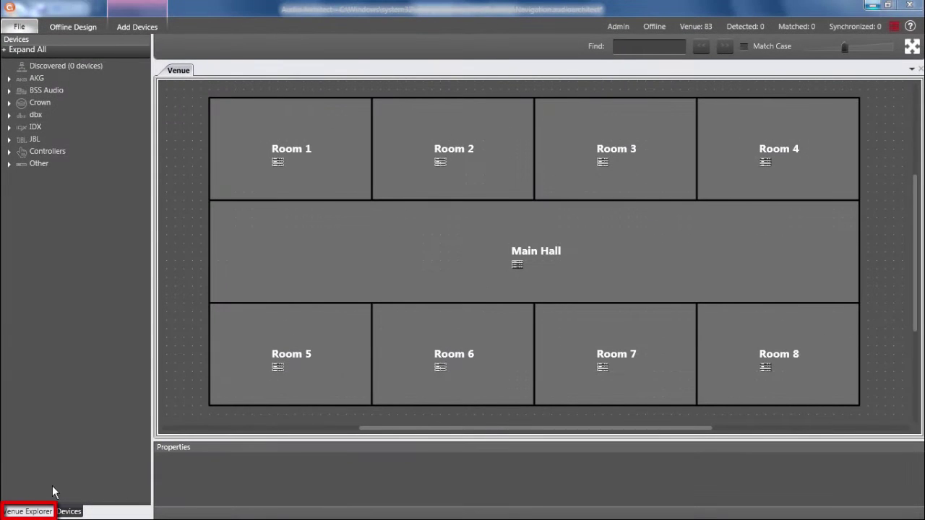
Step: In Venue Explorer, expand the Venue and open and expand Room 3
left_click(29, 512)
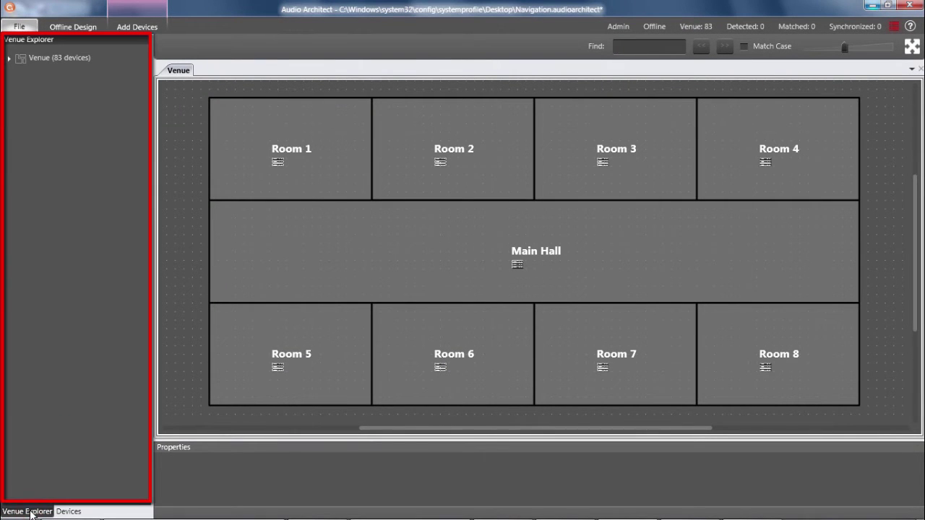
left_click(8, 59)
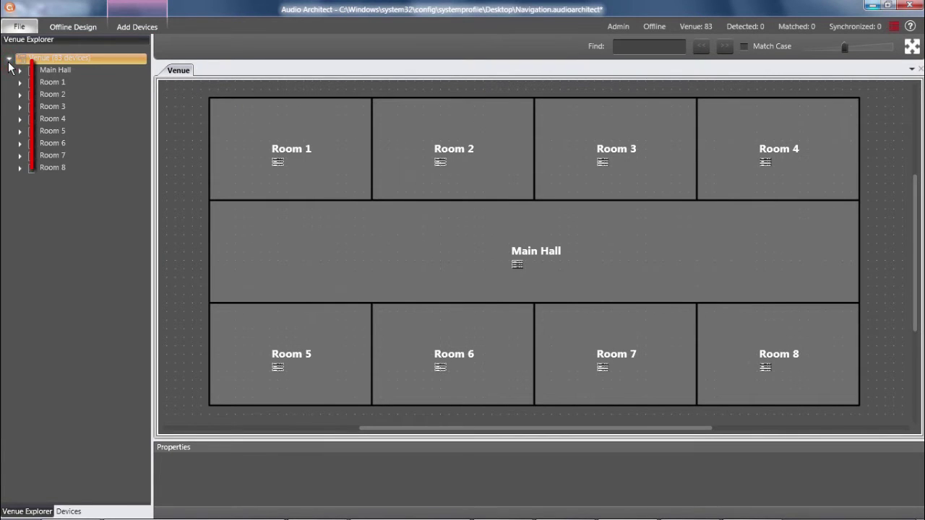
double_click(663, 127)
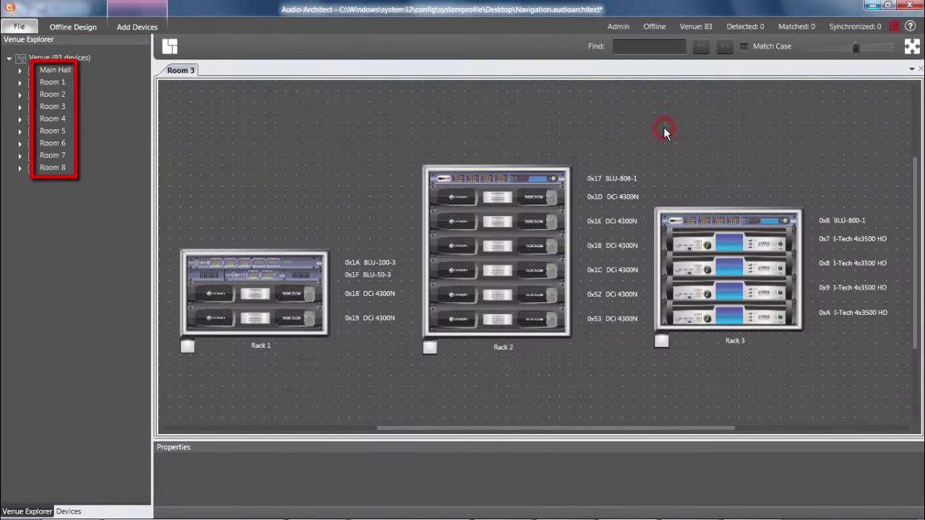
left_click(19, 108)
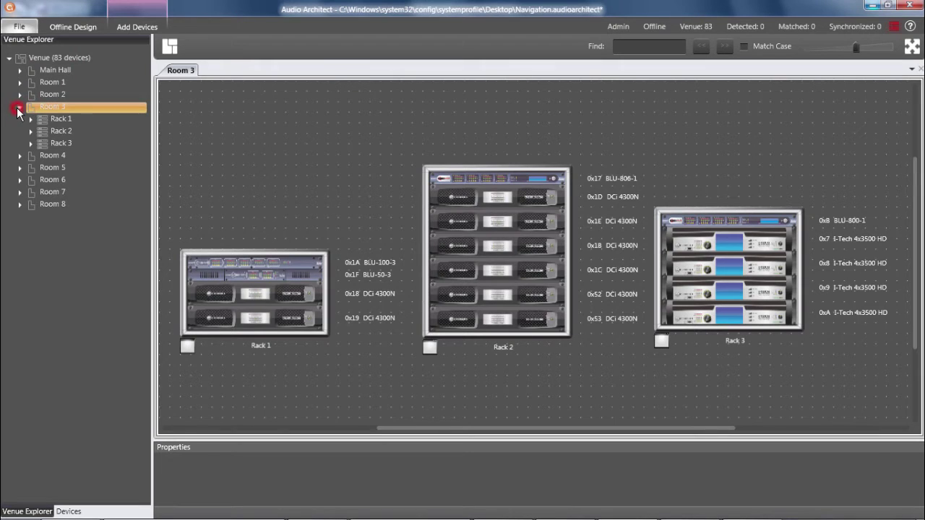
Step: Zoom in on Rack 1, list its devices, and open the BLU-100-3 schematic
left_click(263, 278)
left_click_drag(856, 47, 895, 48)
left_click(32, 120)
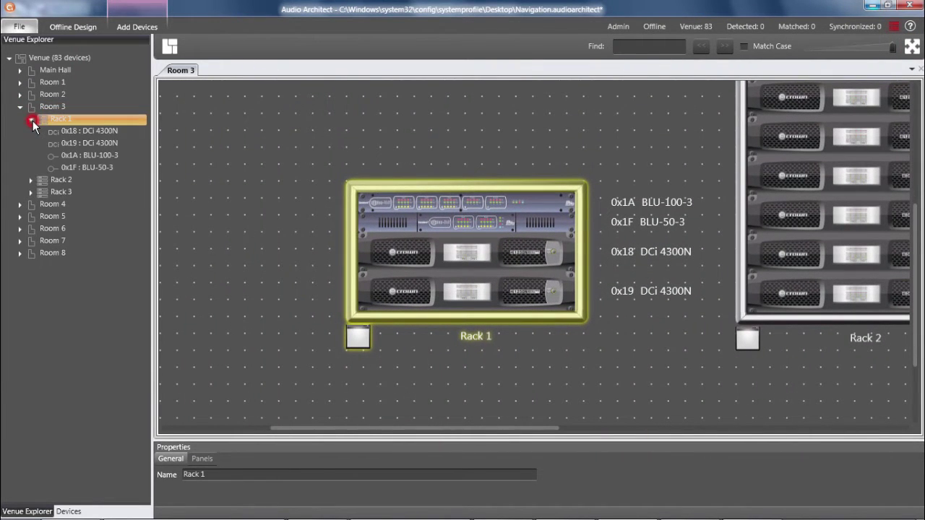
double_click(388, 194)
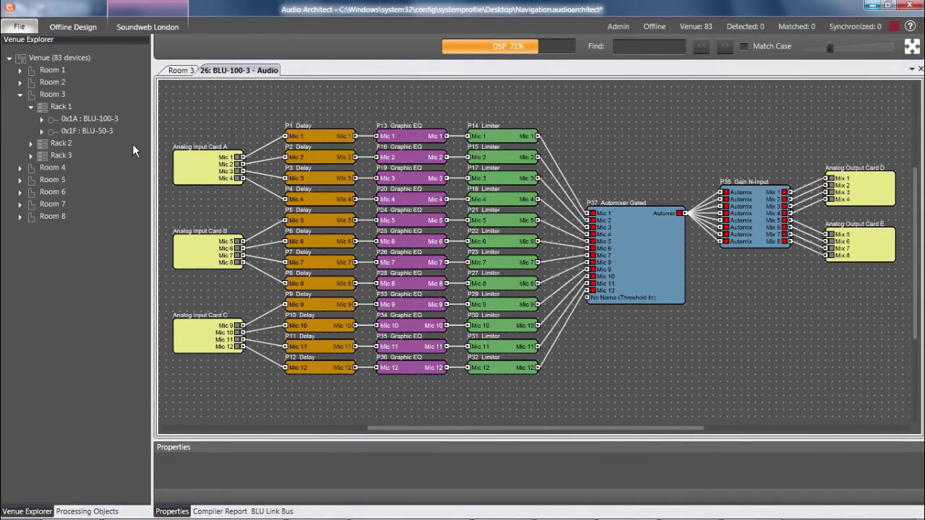
Step: Expand and collapse BLU-100-3 in the Venue Explorer, then select all blocks and deselect
left_click(42, 120)
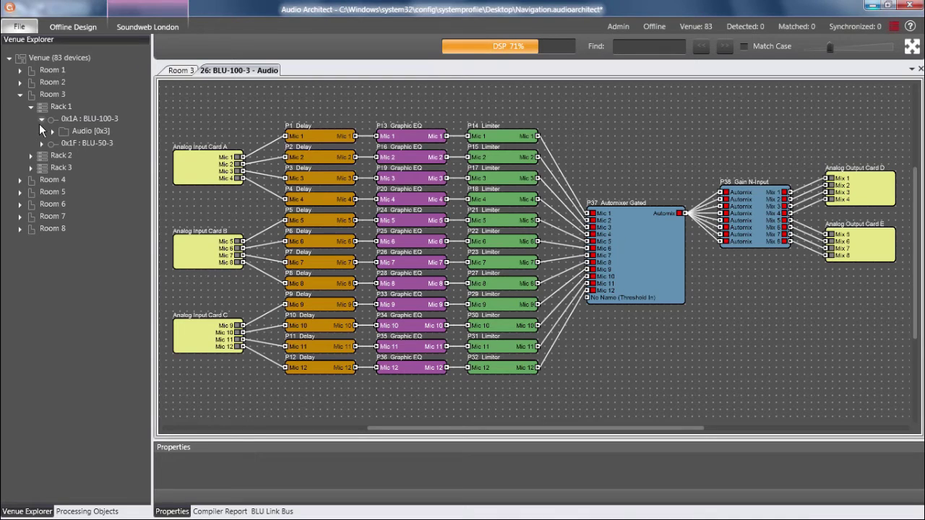
left_click(41, 120)
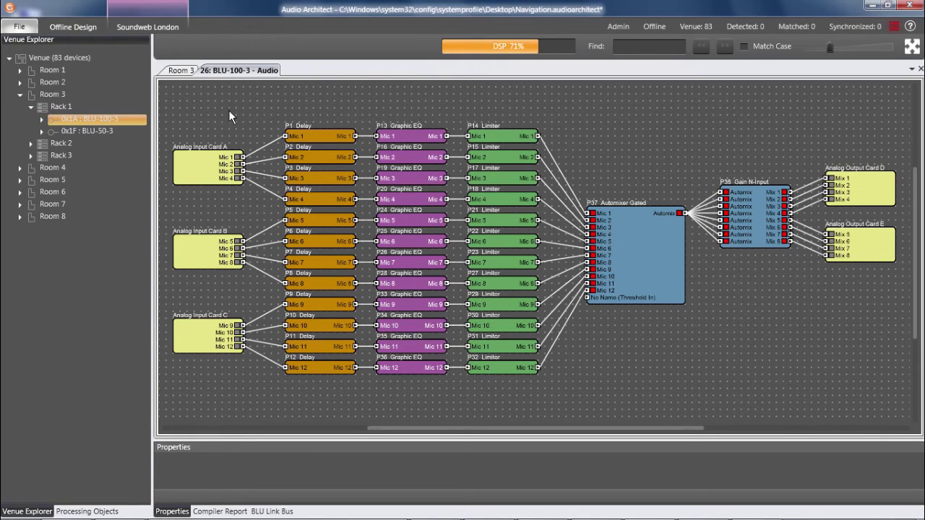
left_click_drag(230, 116, 777, 358)
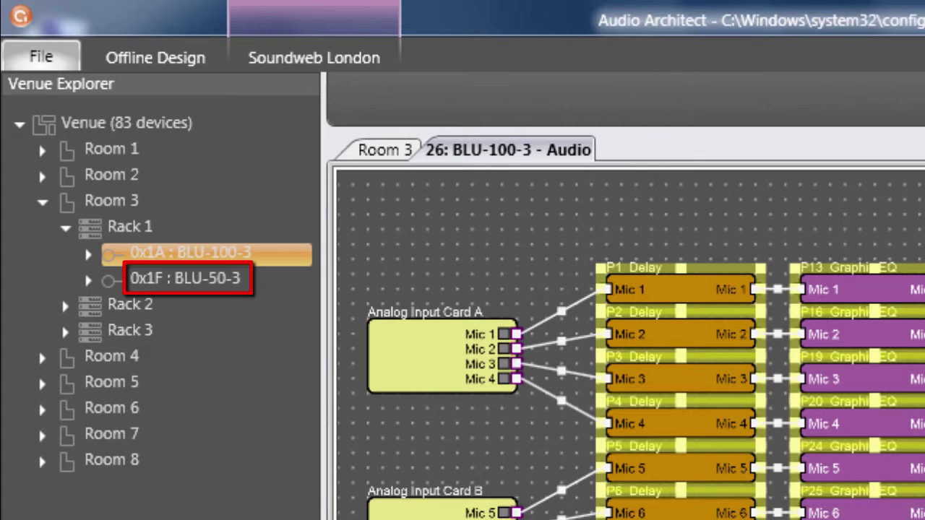
left_click(865, 513)
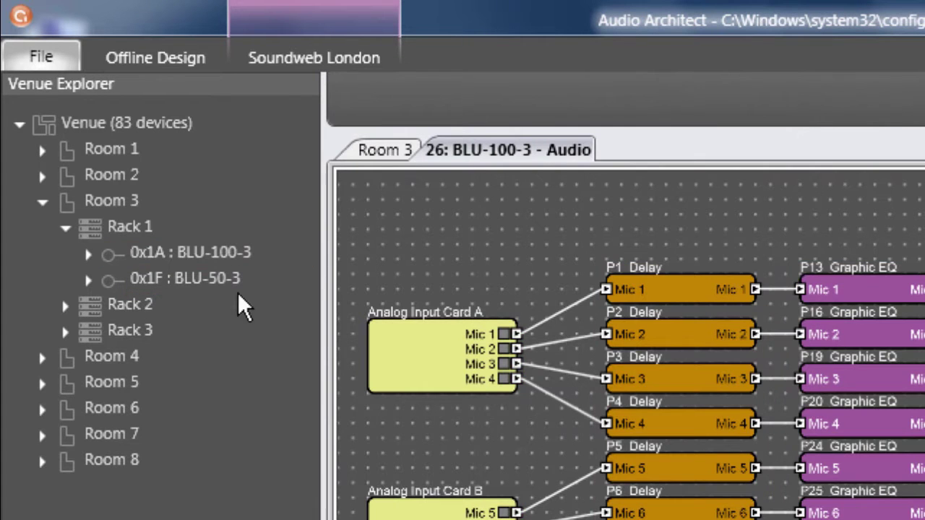
Step: Switch between the BLU-50-3 Ducker design and BLU-100-3, ending on BLU-100-3
double_click(205, 279)
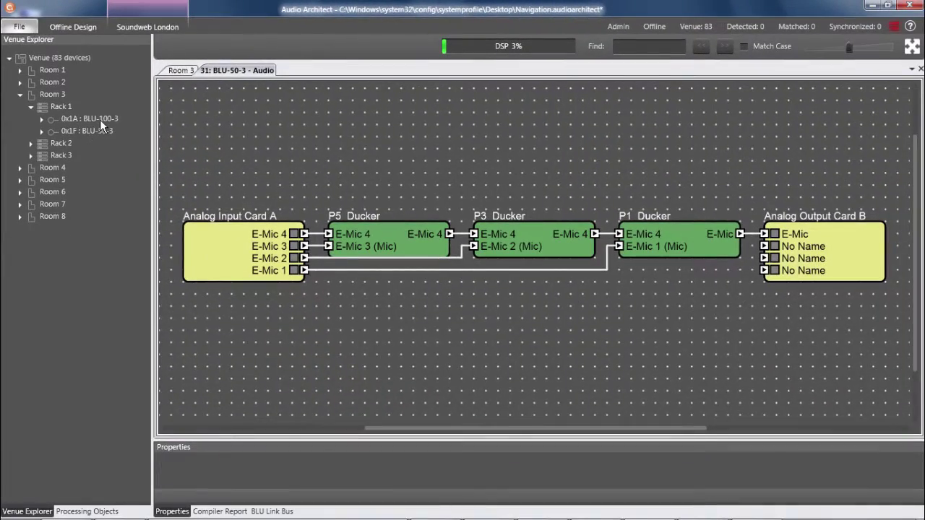
left_click(211, 254)
double_click(101, 123)
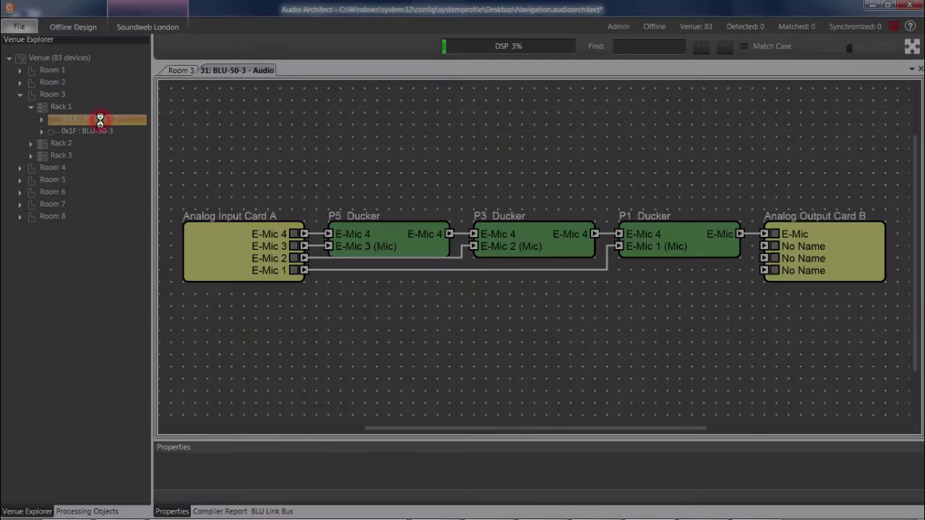
double_click(102, 129)
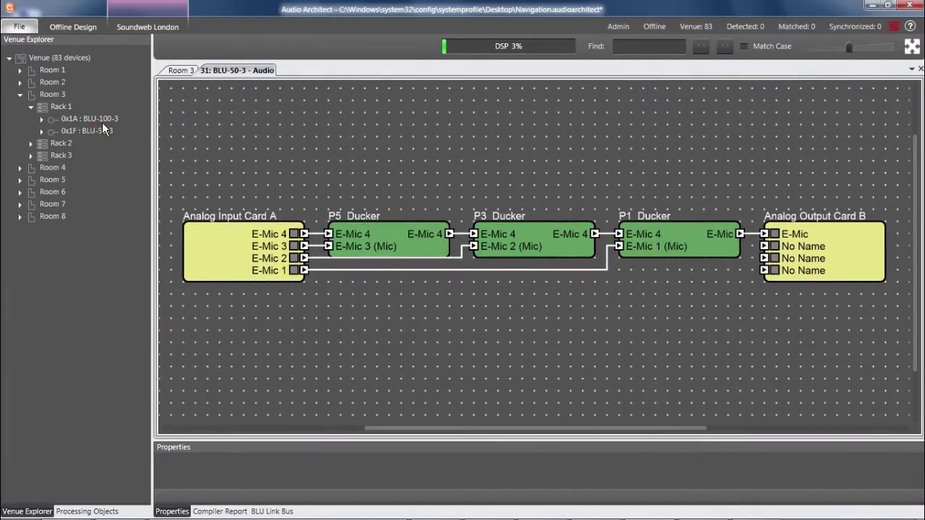
double_click(102, 118)
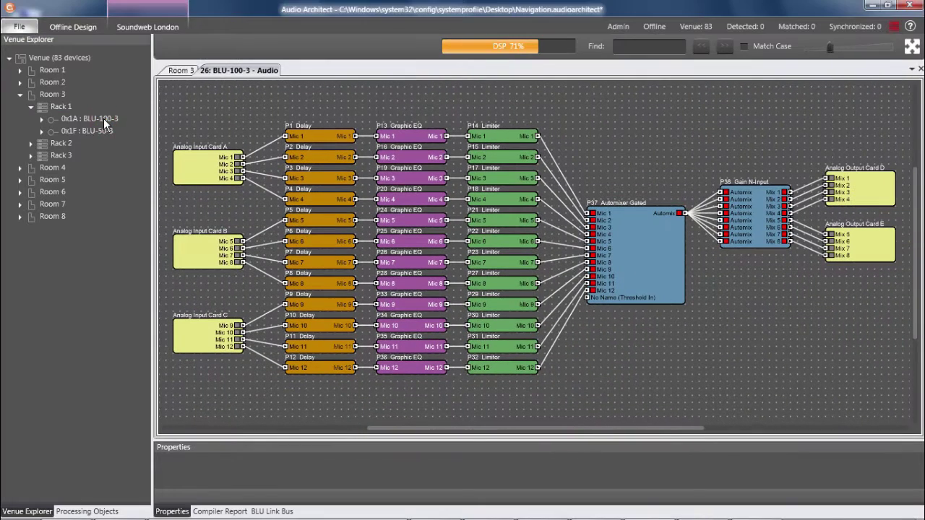
Step: Locate the P7 Delay block from BLU-100-3's Audio [0x3] block list, then show Room 2's racks
left_click(42, 119)
left_click(52, 131)
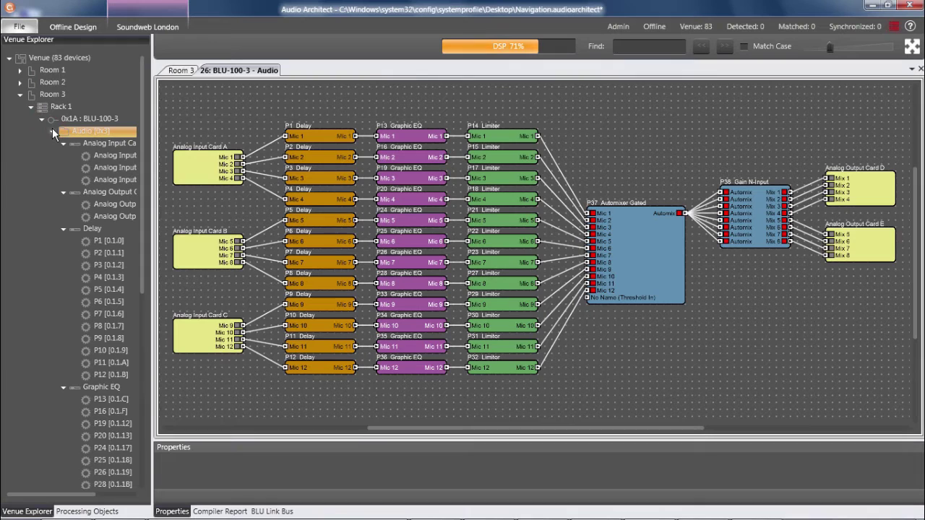
left_click(103, 314)
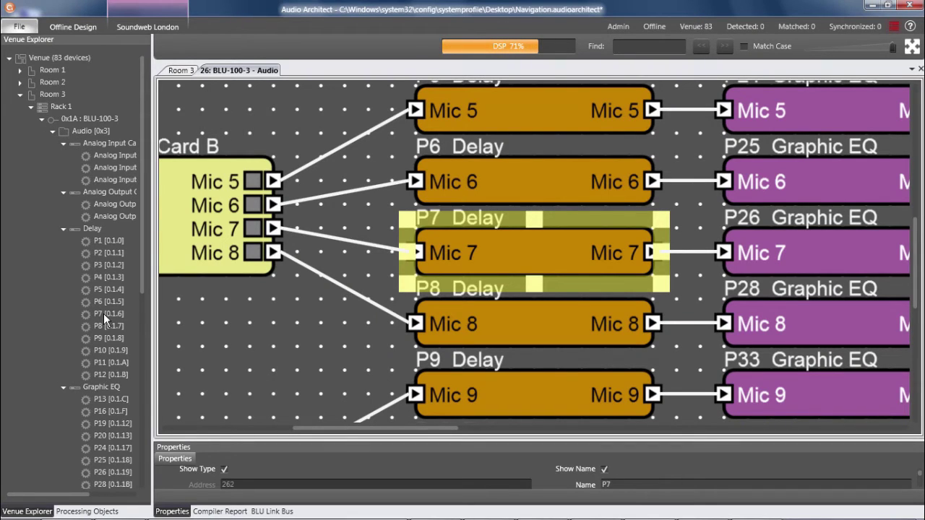
left_click(57, 86)
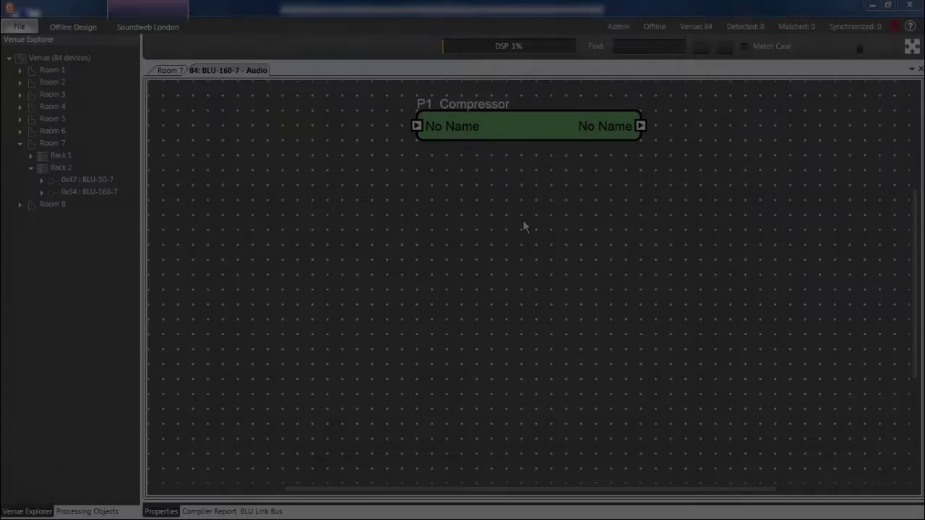
right_click(512, 129)
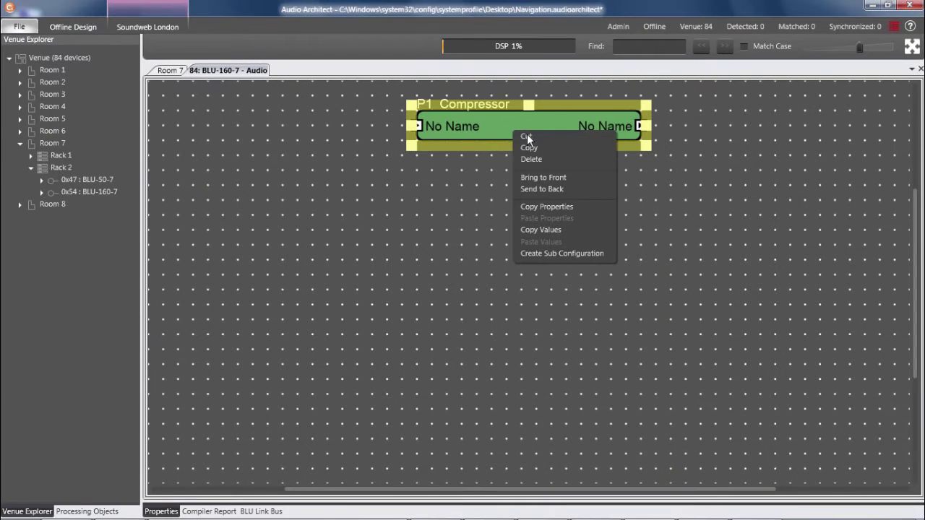
left_click(550, 147)
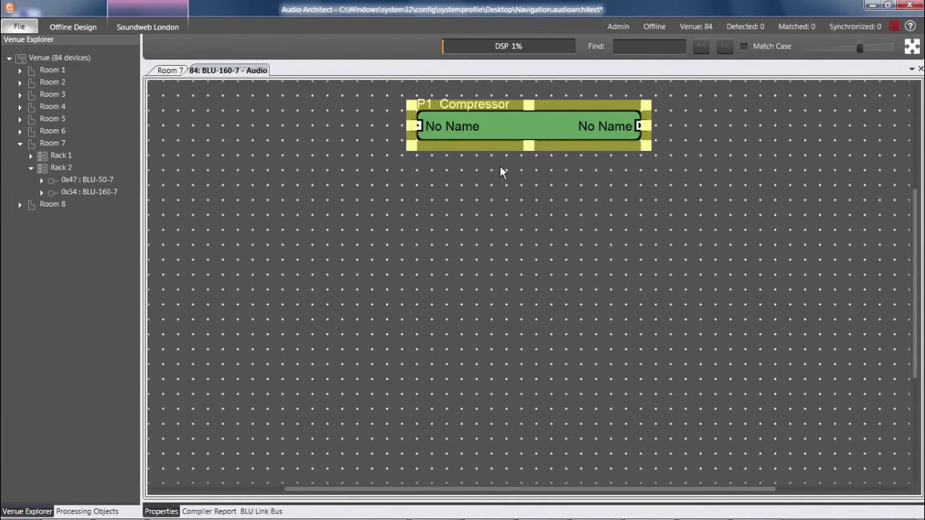
left_click(432, 173)
right_click(434, 175)
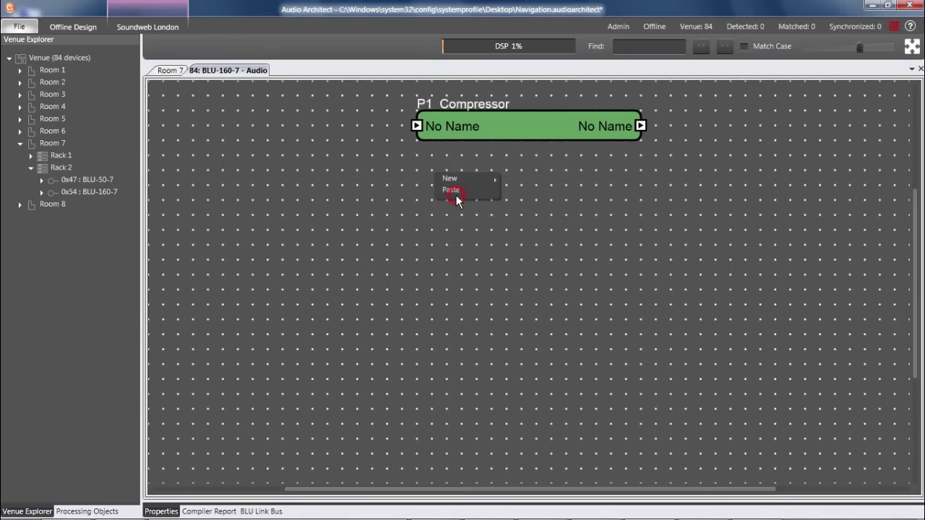
left_click(451, 190)
right_click(504, 192)
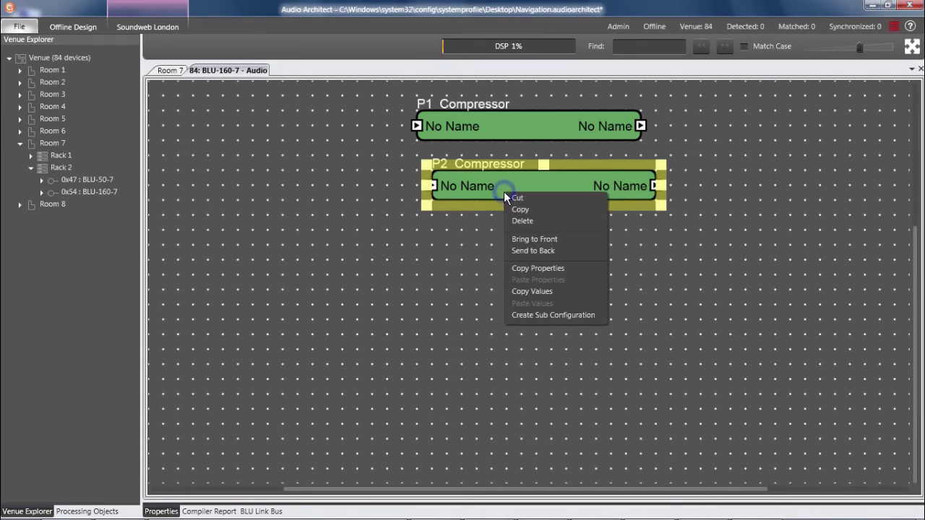
left_click(552, 221)
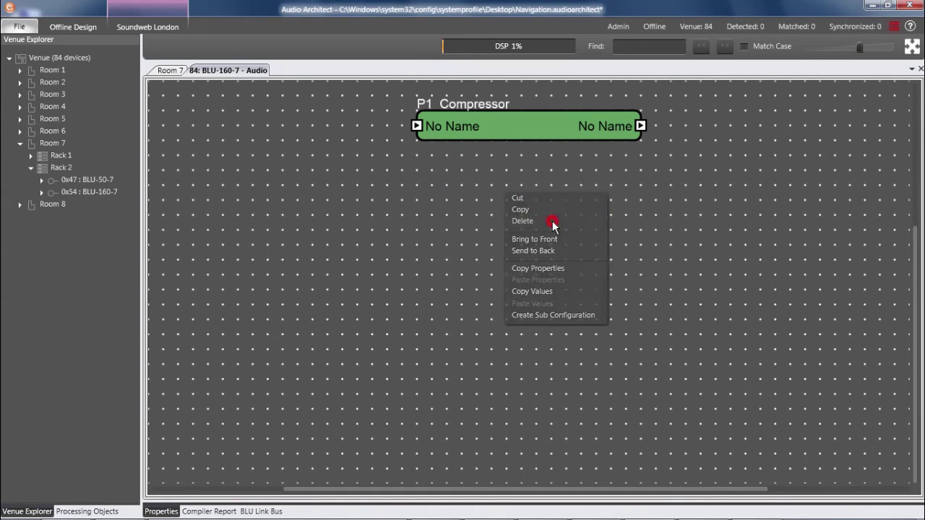
left_click(533, 129)
key("ctrl+c")
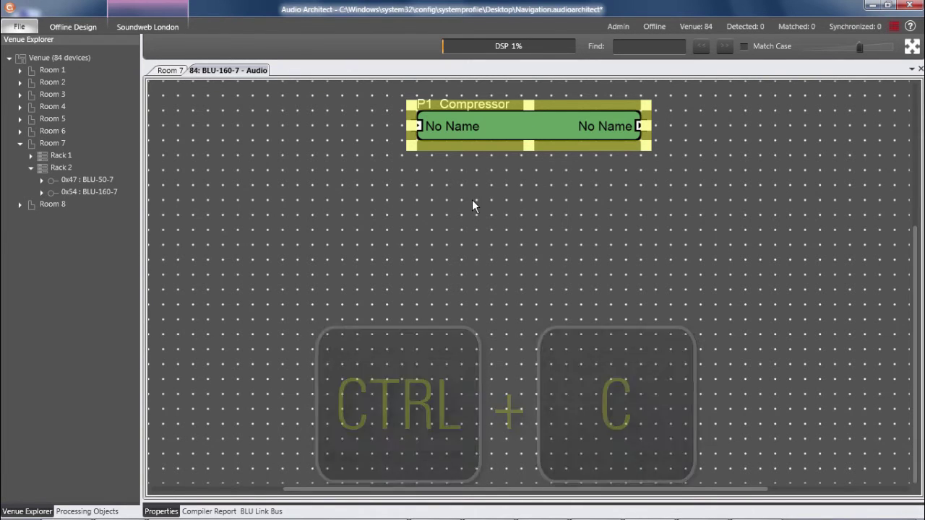
key("ctrl+v")
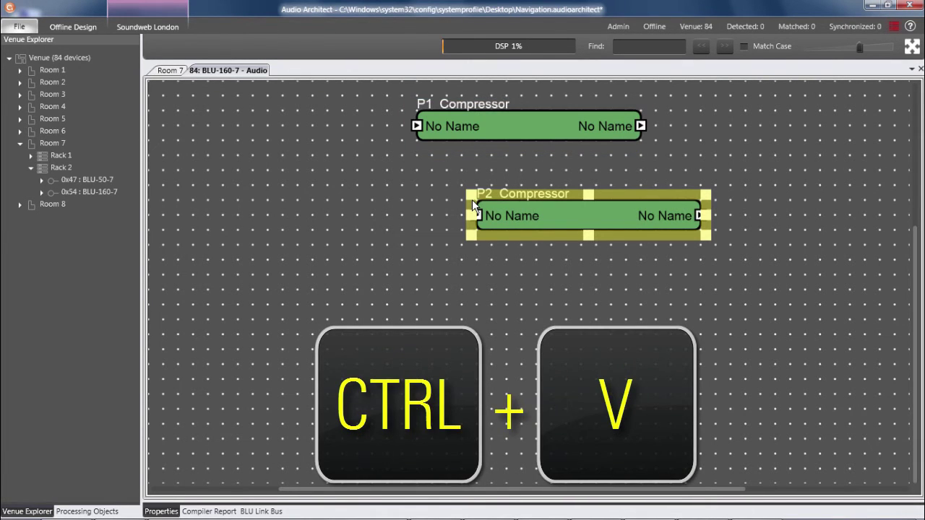
right_click(547, 215)
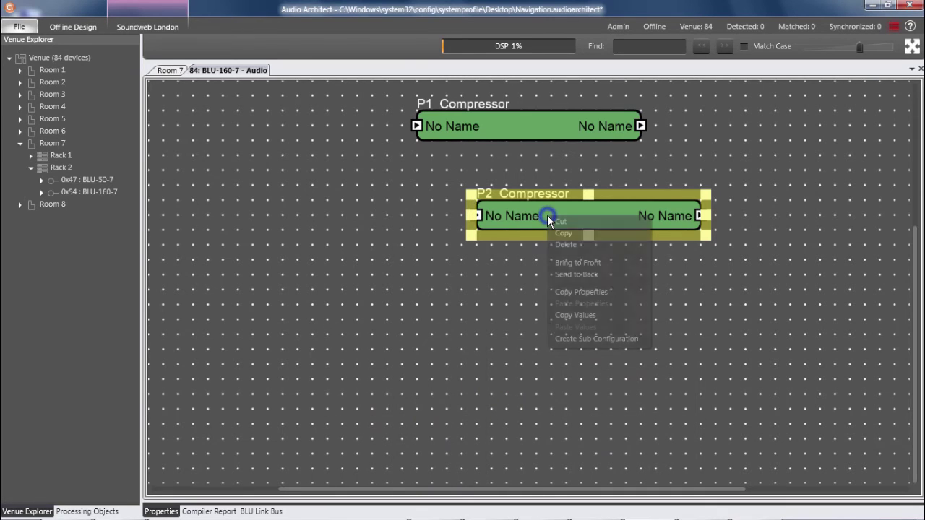
left_click(565, 247)
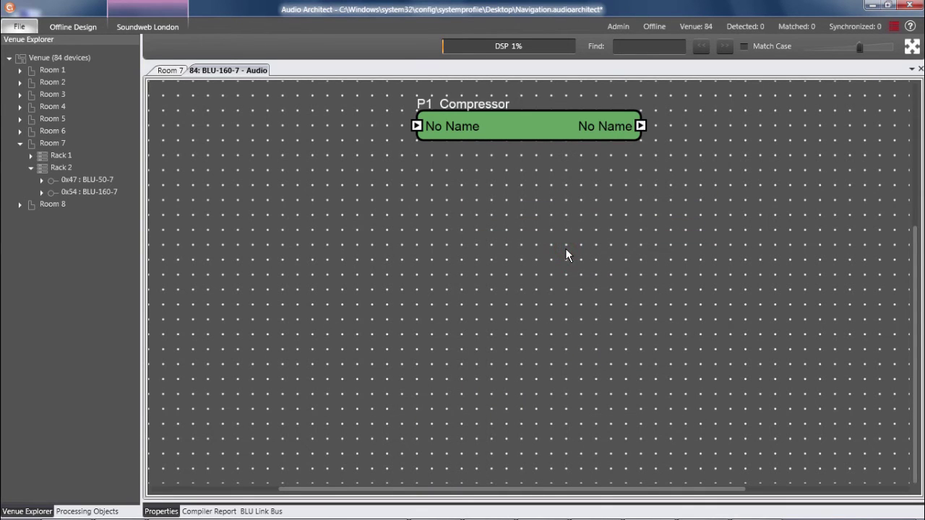
left_click(539, 129)
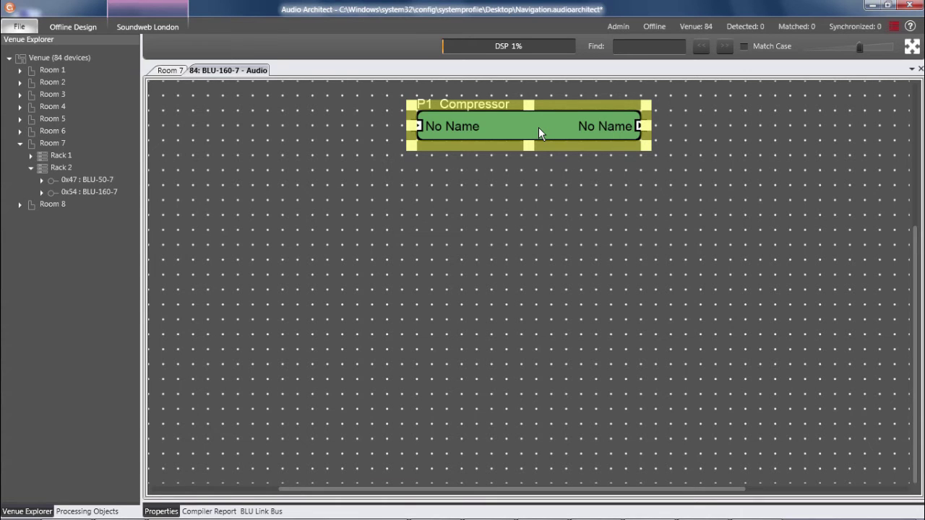
Step: Copy the P1 Compressor below itself, then copy the two and four blocks to stack P1–P8
left_click_drag(539, 127, 536, 181)
left_click_drag(398, 105, 662, 212)
left_click_drag(538, 127, 540, 216)
left_click_drag(371, 94, 744, 336)
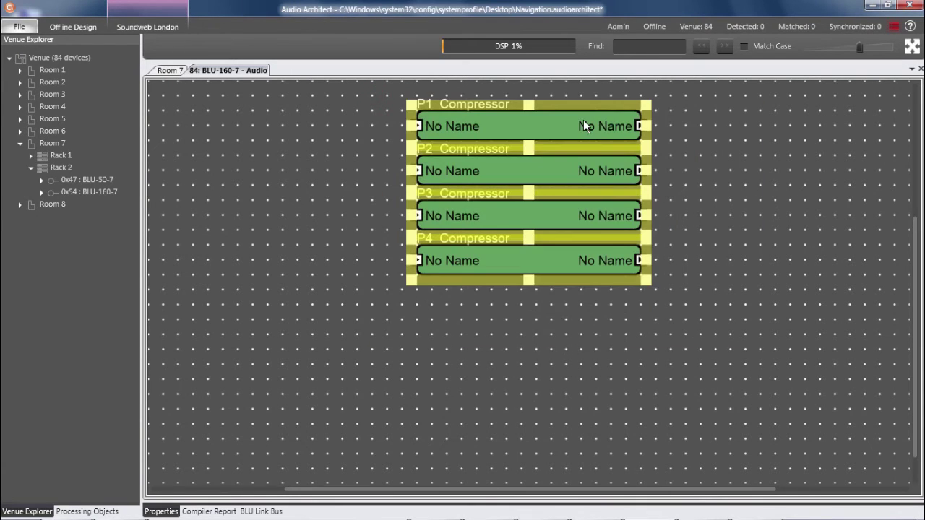
left_click_drag(582, 119, 586, 303)
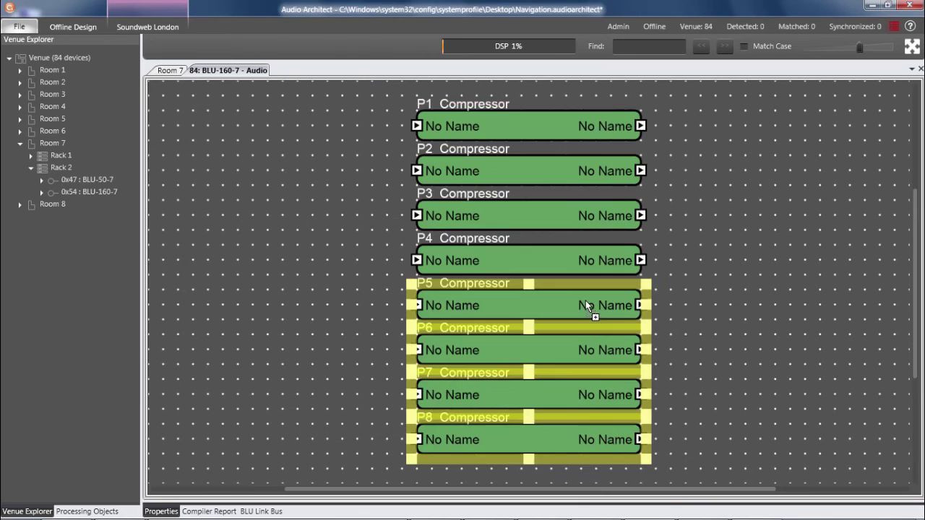
left_click(692, 244)
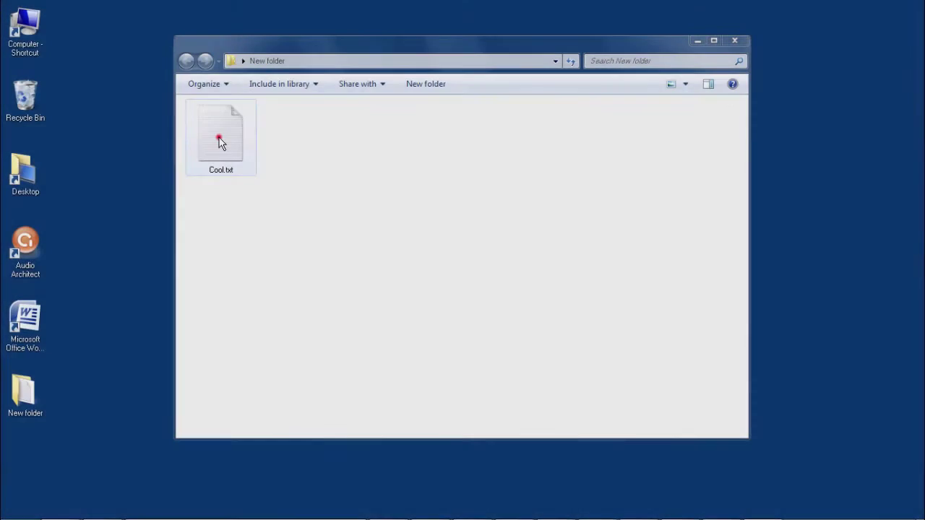
Step: Copy Cool.txt, then both text files, then all files repeatedly to fill the New folder
left_click_drag(289, 122, 305, 144)
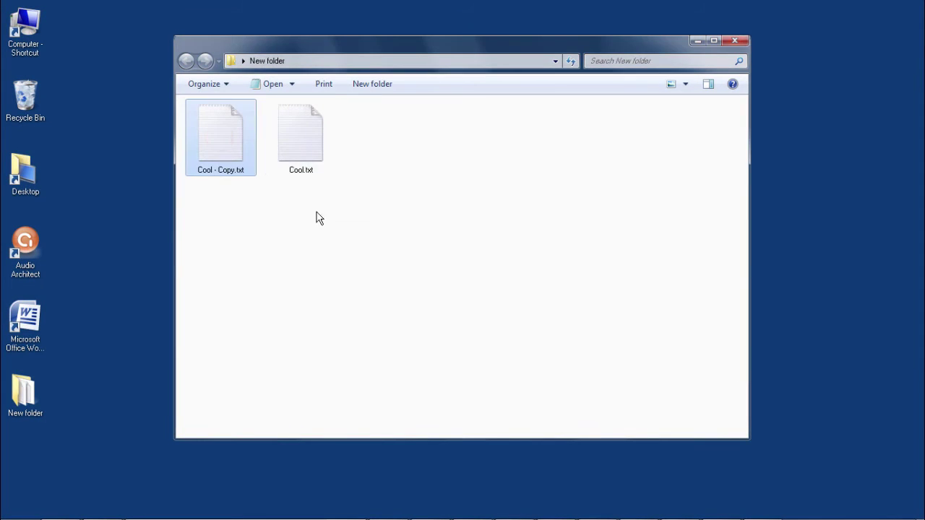
left_click_drag(316, 211, 573, 143)
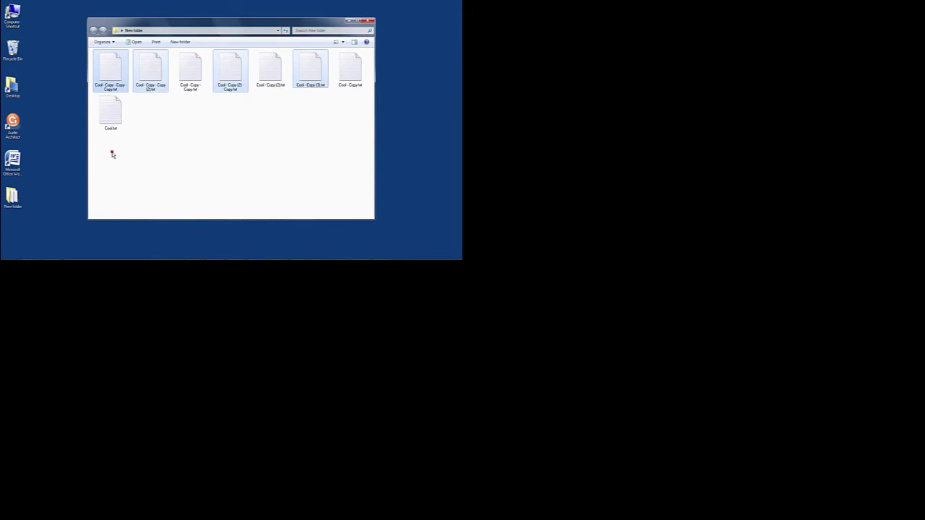
key("ctrl+a")
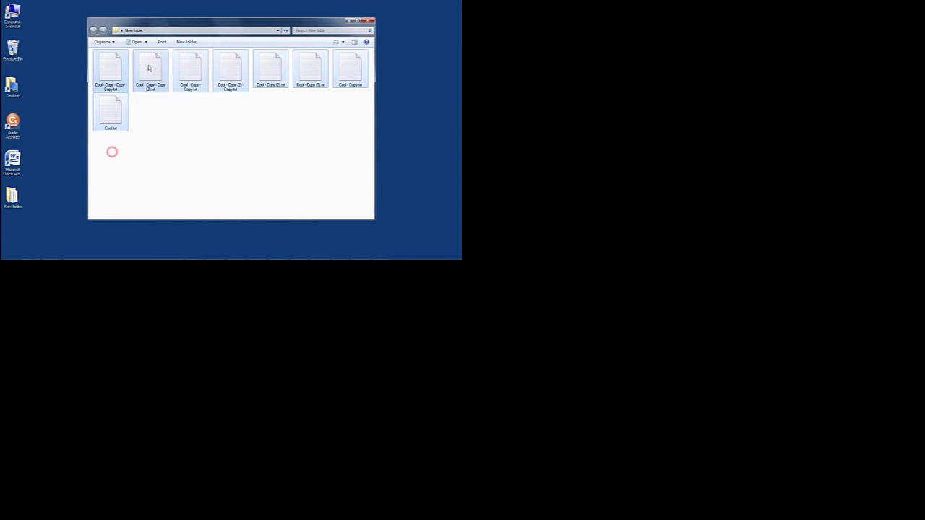
left_click_drag(111, 112, 229, 165)
left_click_drag(156, 81, 340, 178)
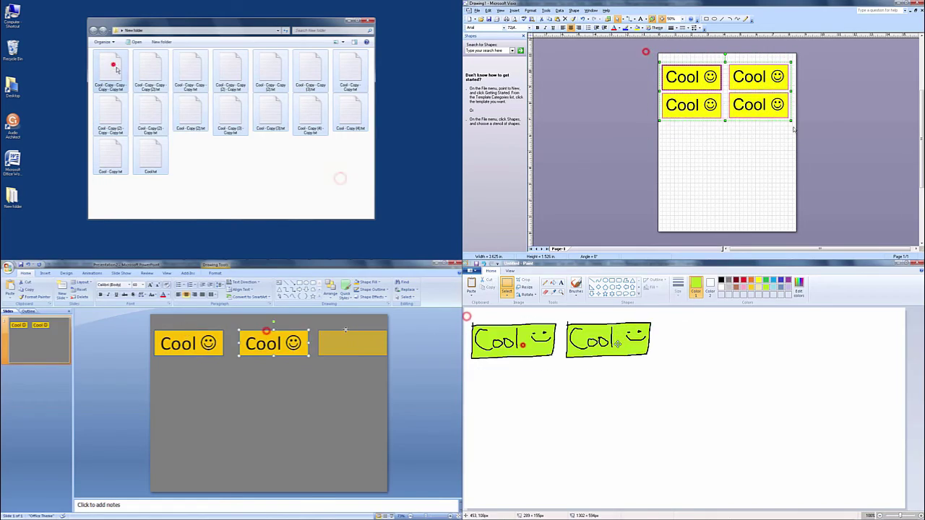
mouse_move(311, 108)
left_mouse_down()
mouse_move(196, 165)
mouse_move(213, 94)
left_mouse_up()
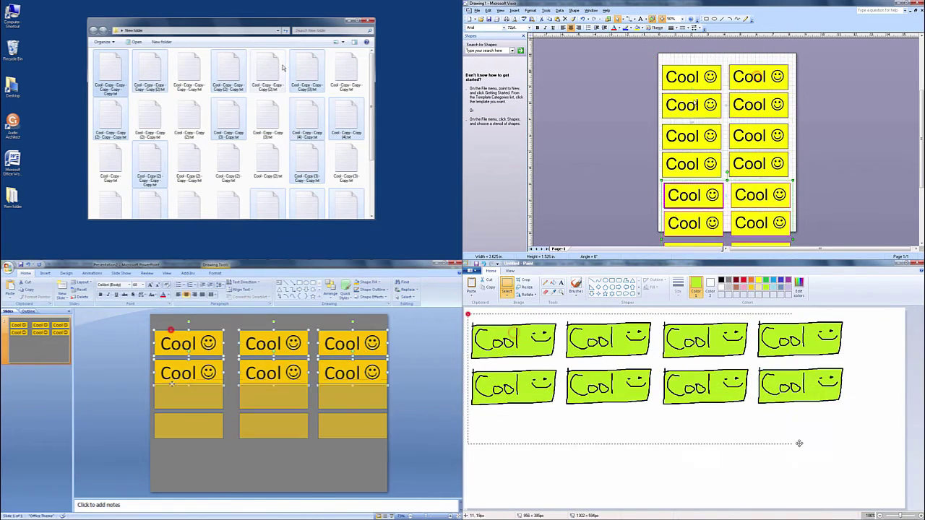